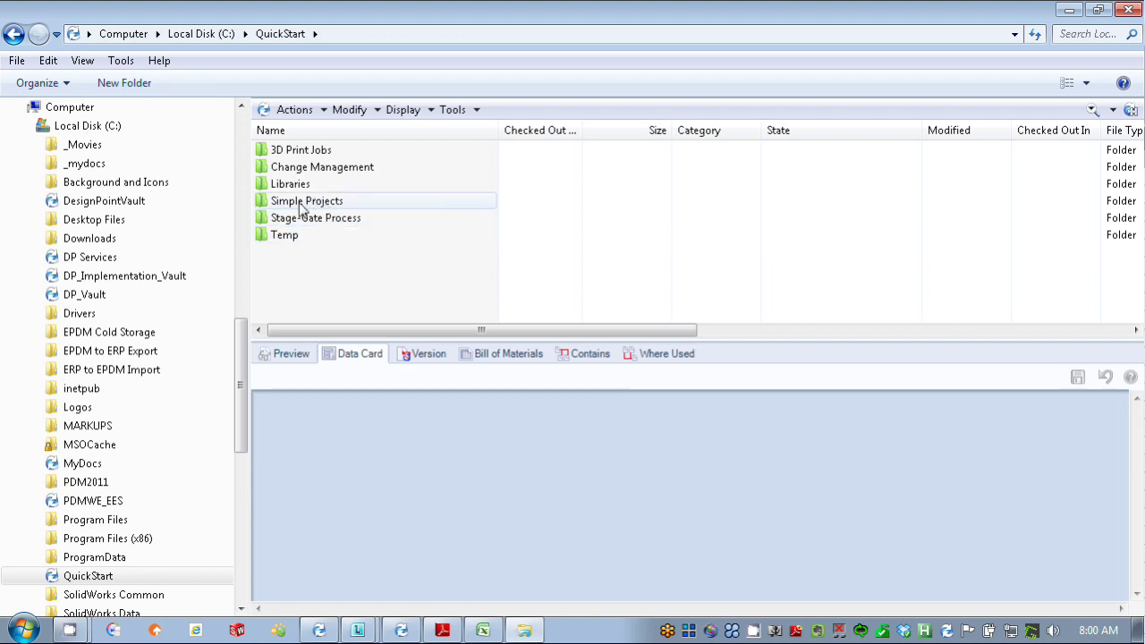
- Open the Simple Projects folder and bring up the New > Project menu listing Simple and Stage-Gate
double_click(300, 205)
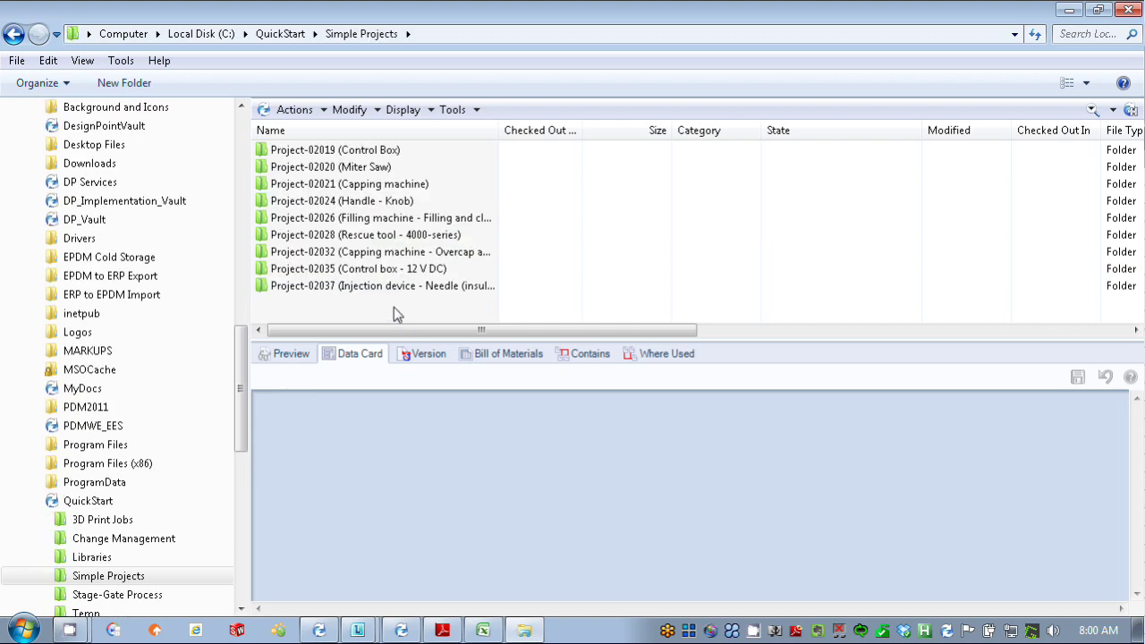
right_click(339, 315)
mouse_move(438, 457)
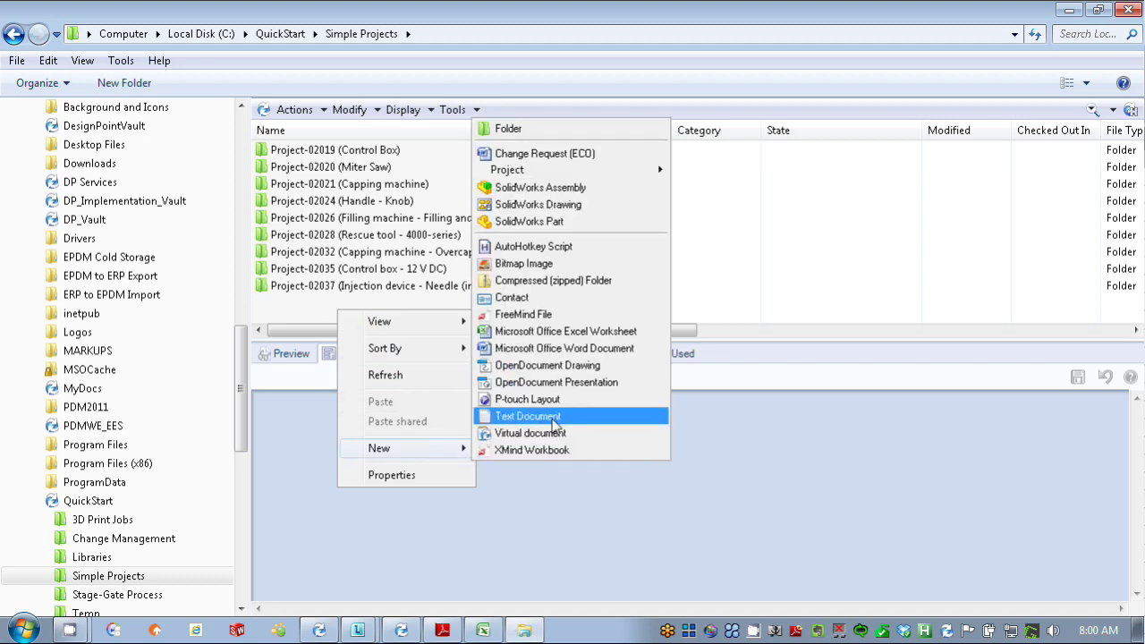
mouse_move(633, 175)
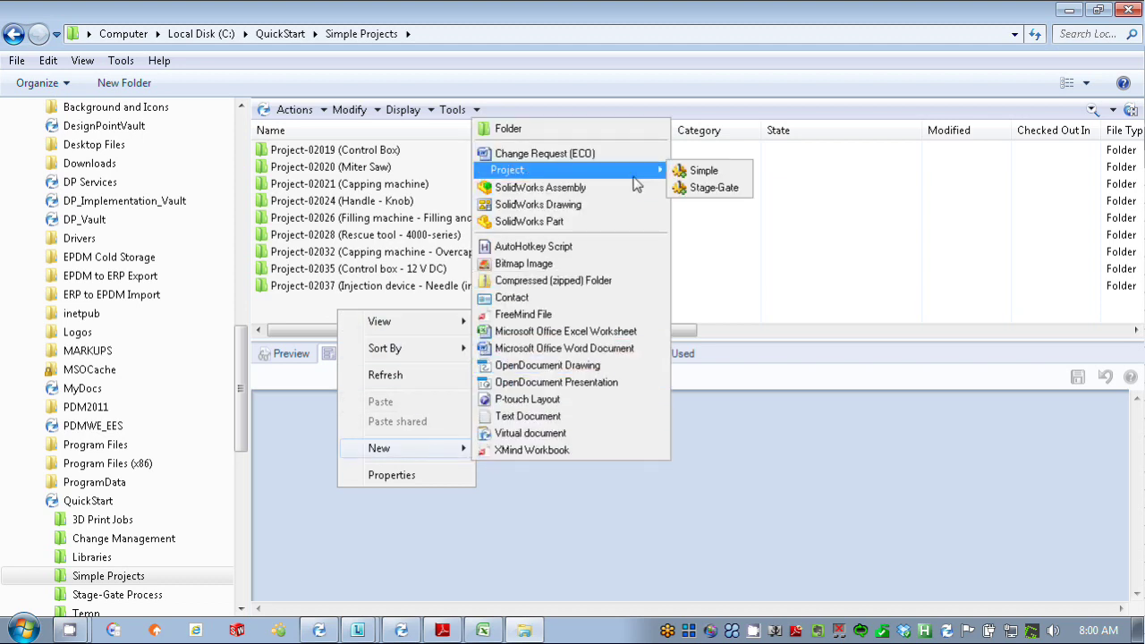
- Start a new Simple project and set its project type to Control box
left_click(726, 172)
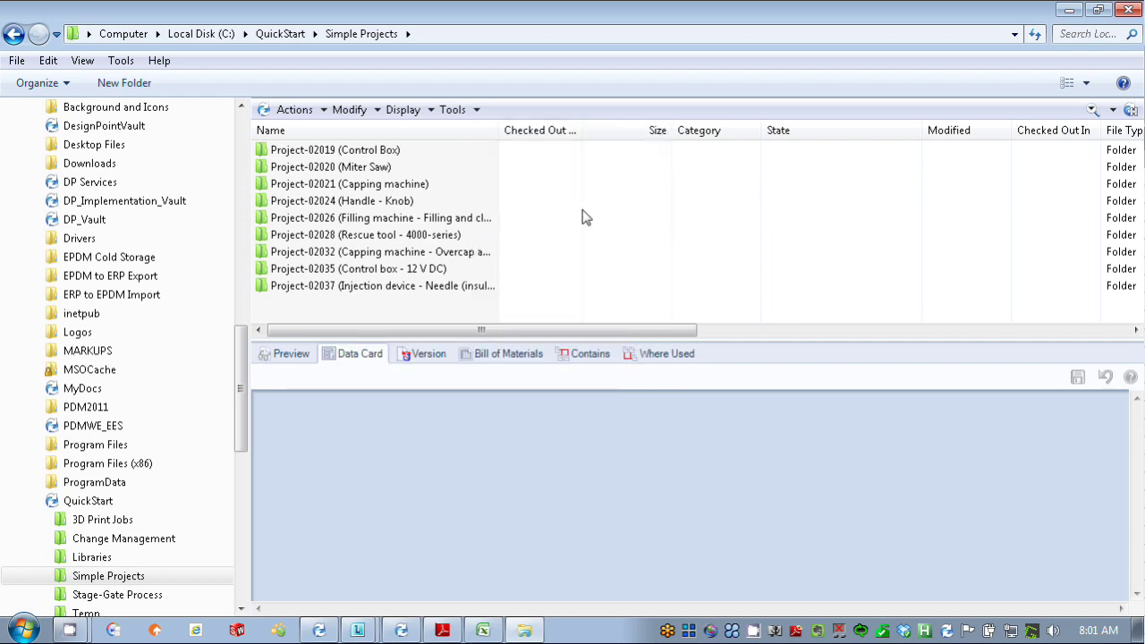
left_click_drag(571, 175, 584, 125)
left_click(660, 260)
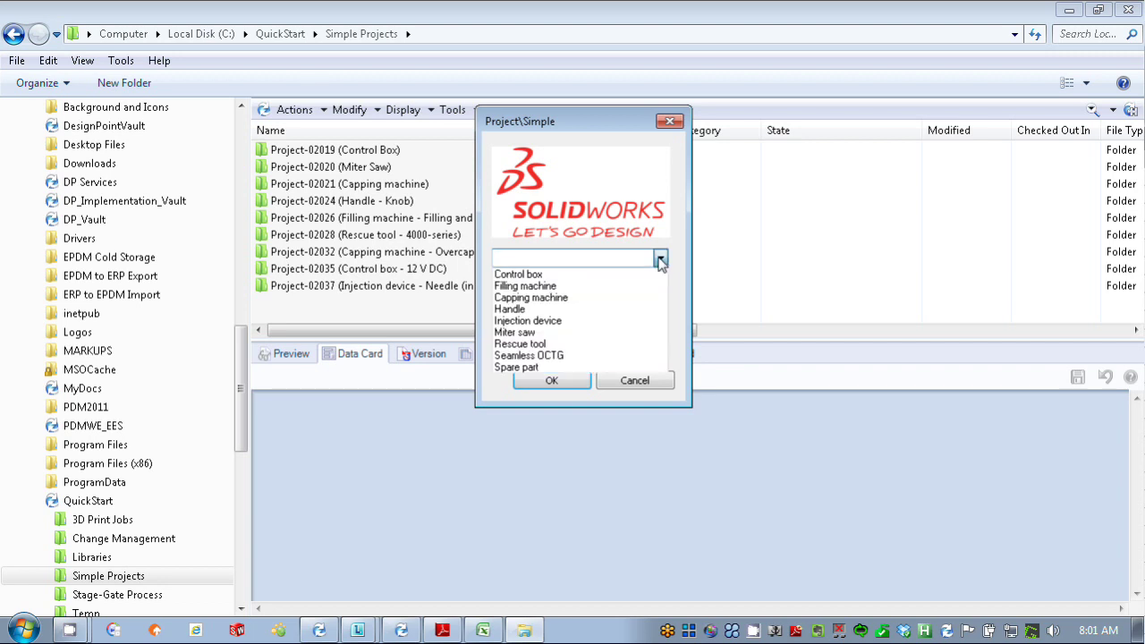
left_click(622, 322)
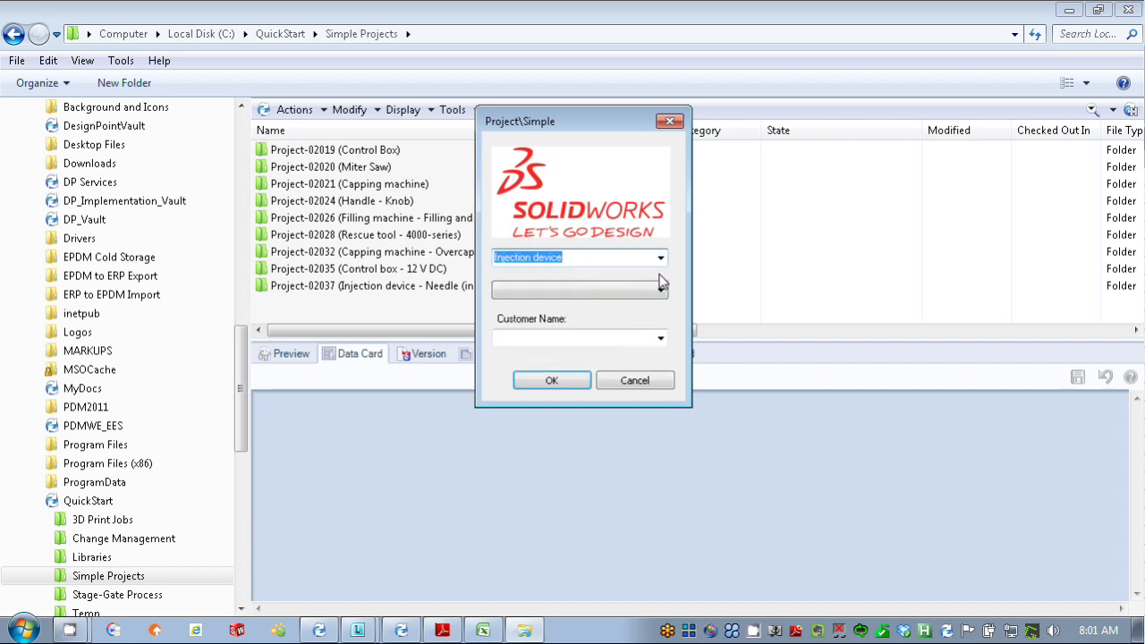
left_click(659, 290)
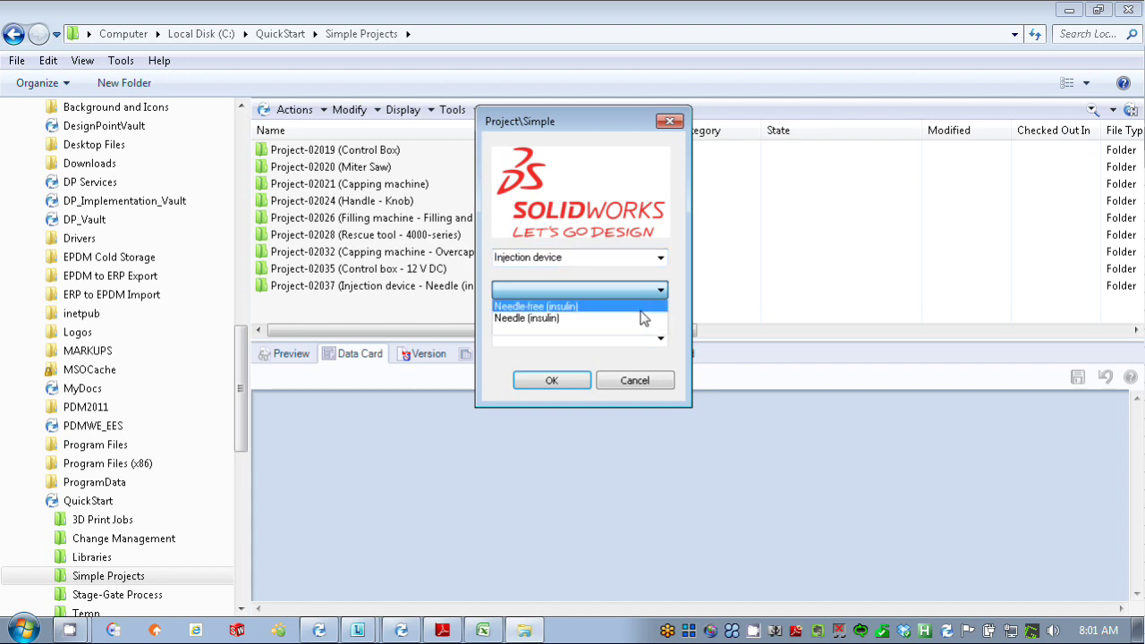
left_click(660, 257)
left_click(661, 258)
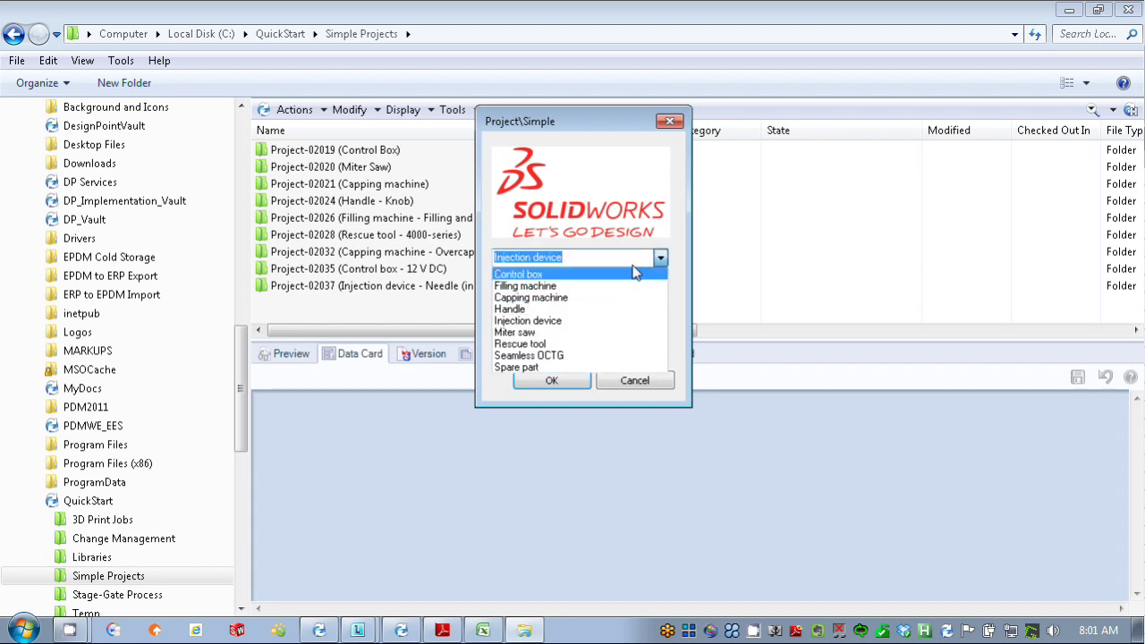
left_click(631, 275)
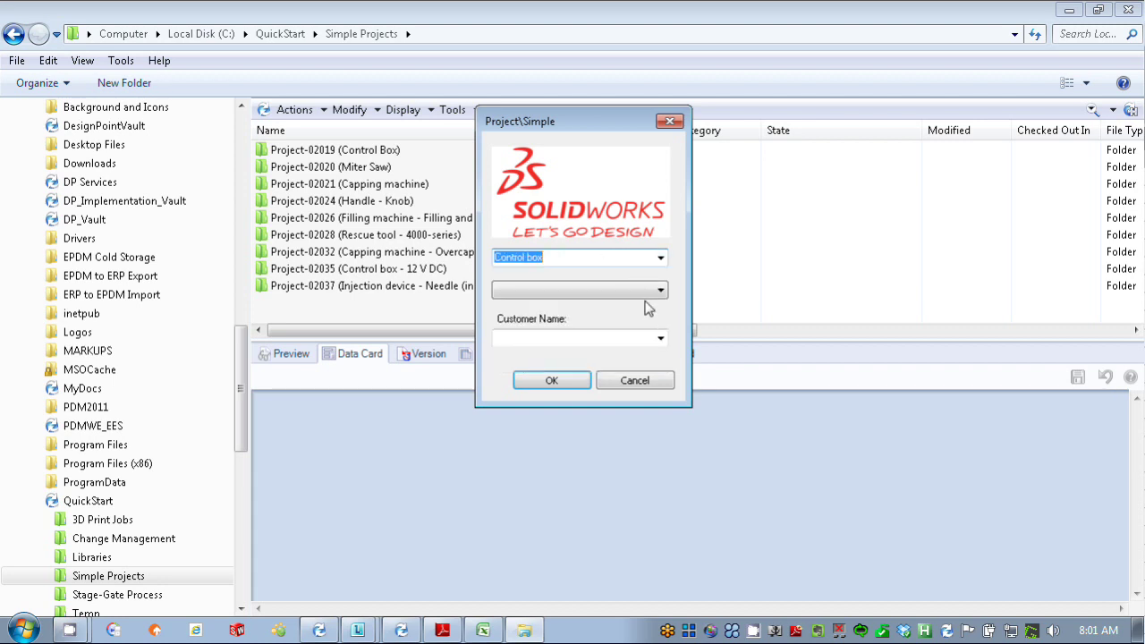
- Set the Control box variant to 12 V DC and select the customer name
left_click(646, 295)
left_click(640, 318)
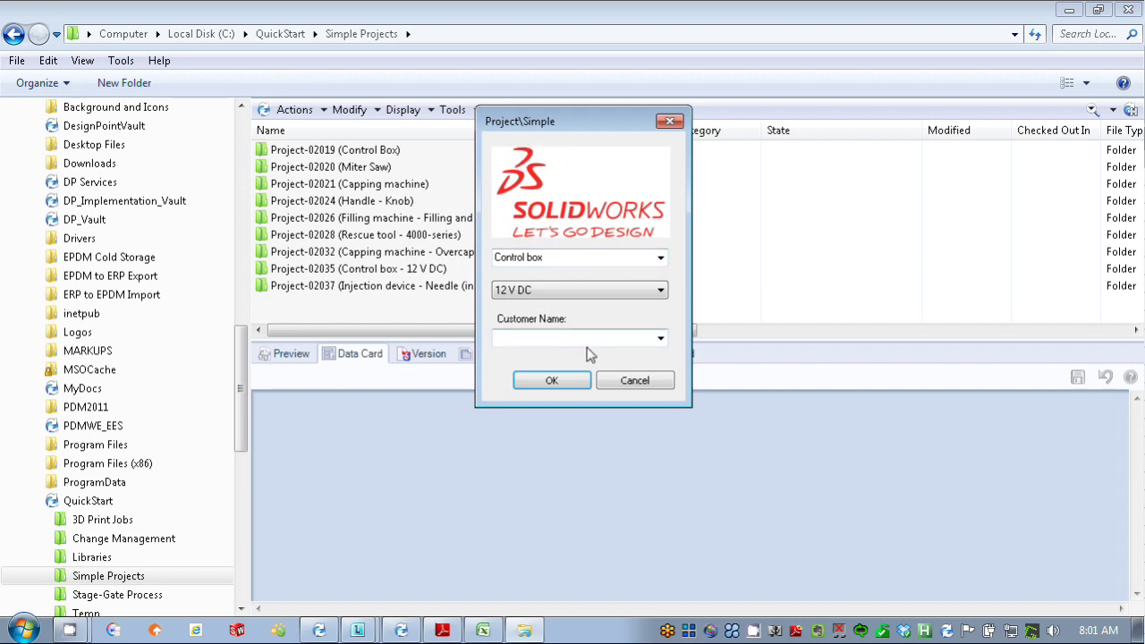
left_click(661, 339)
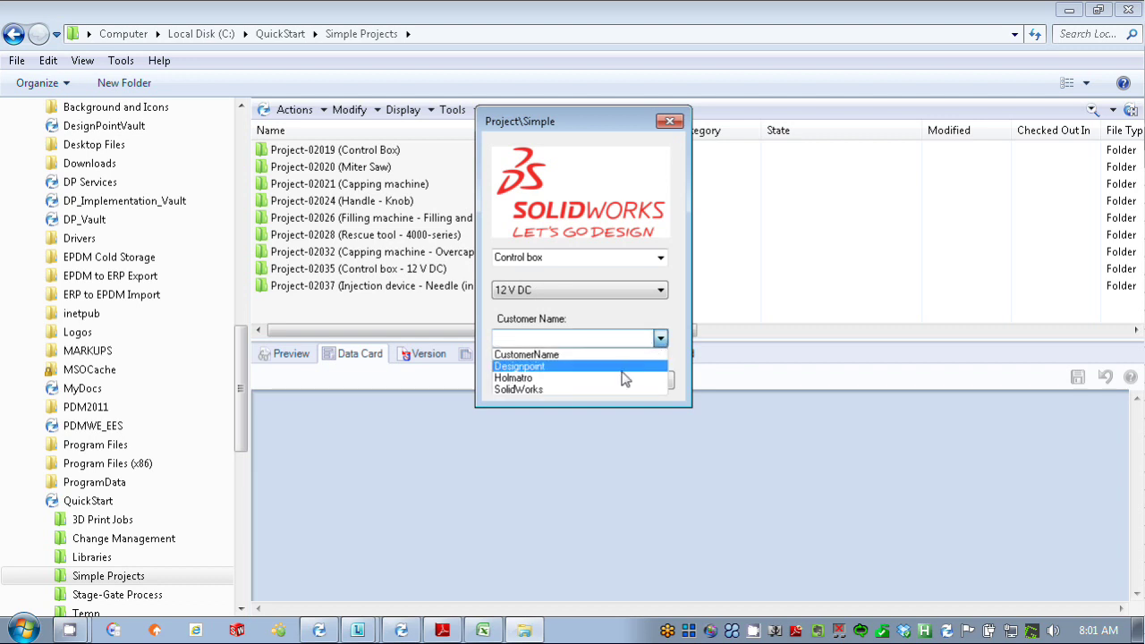
left_click(590, 367)
left_click(558, 380)
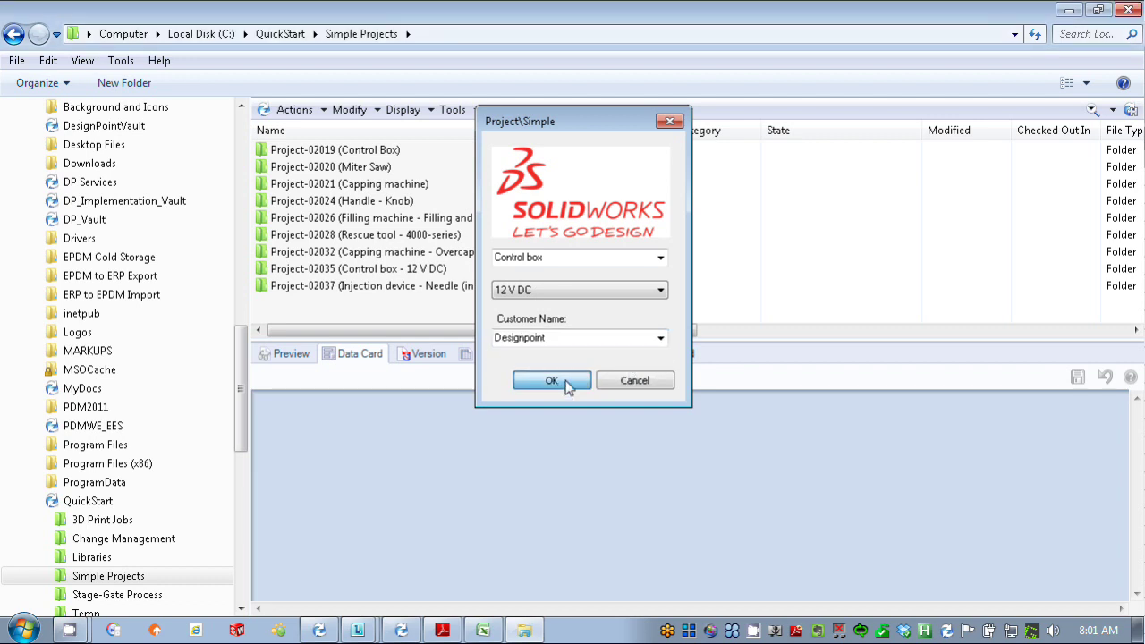
- Confirm the new project and open the Project-02039 (Control box - 12 V DC) folder
left_click(566, 379)
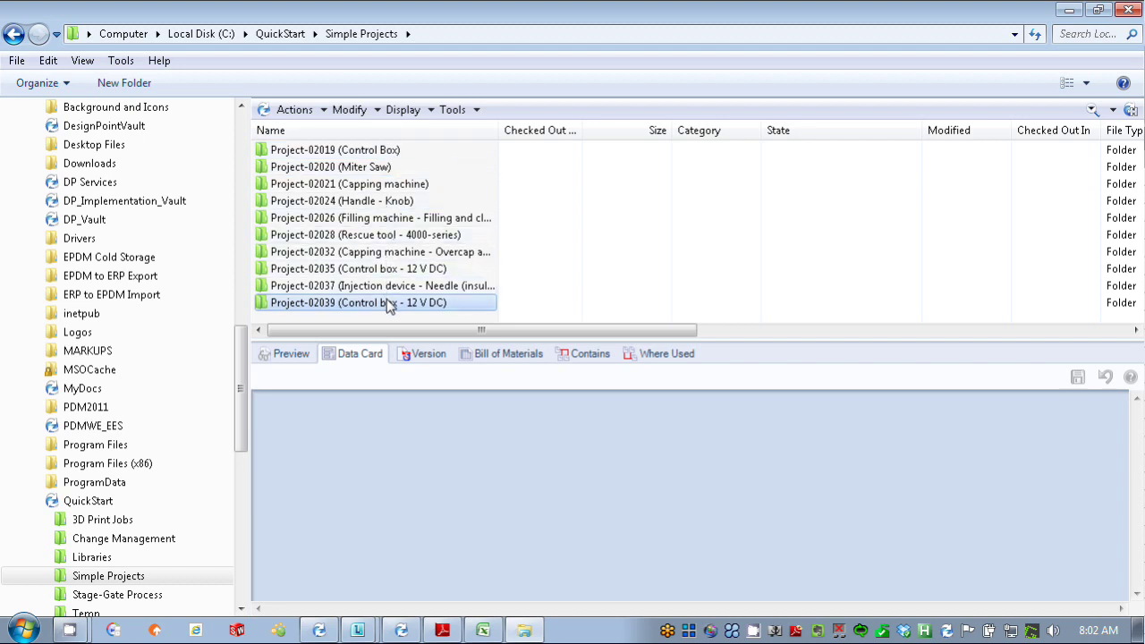
double_click(386, 301)
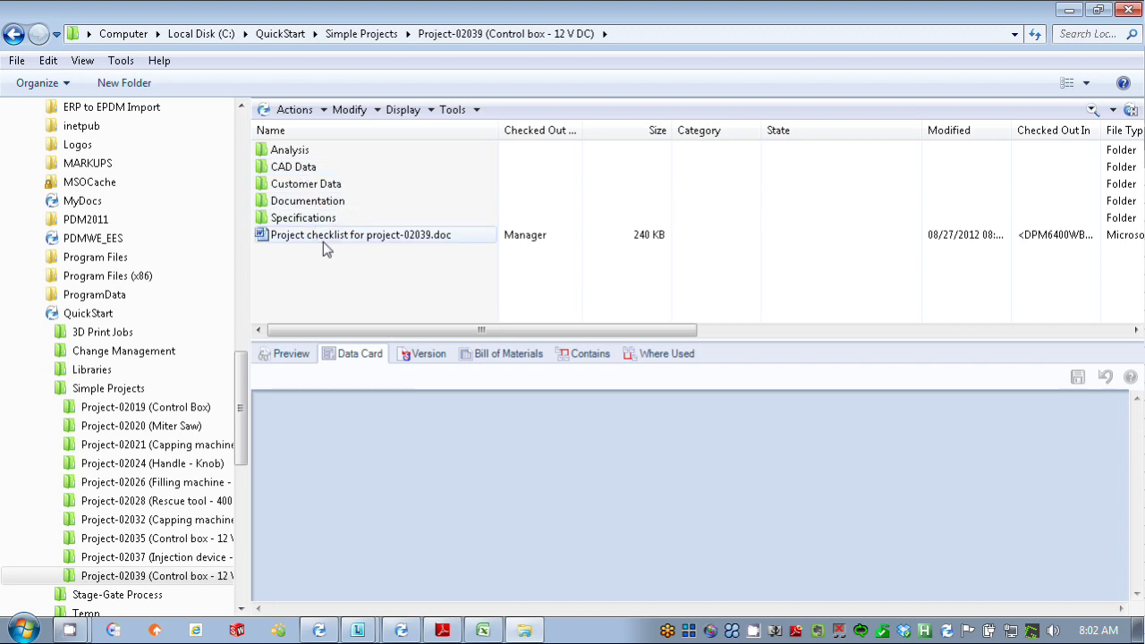
- View the Customer Data card, then open Project checklist for project-02039.doc in Word
left_click(322, 186)
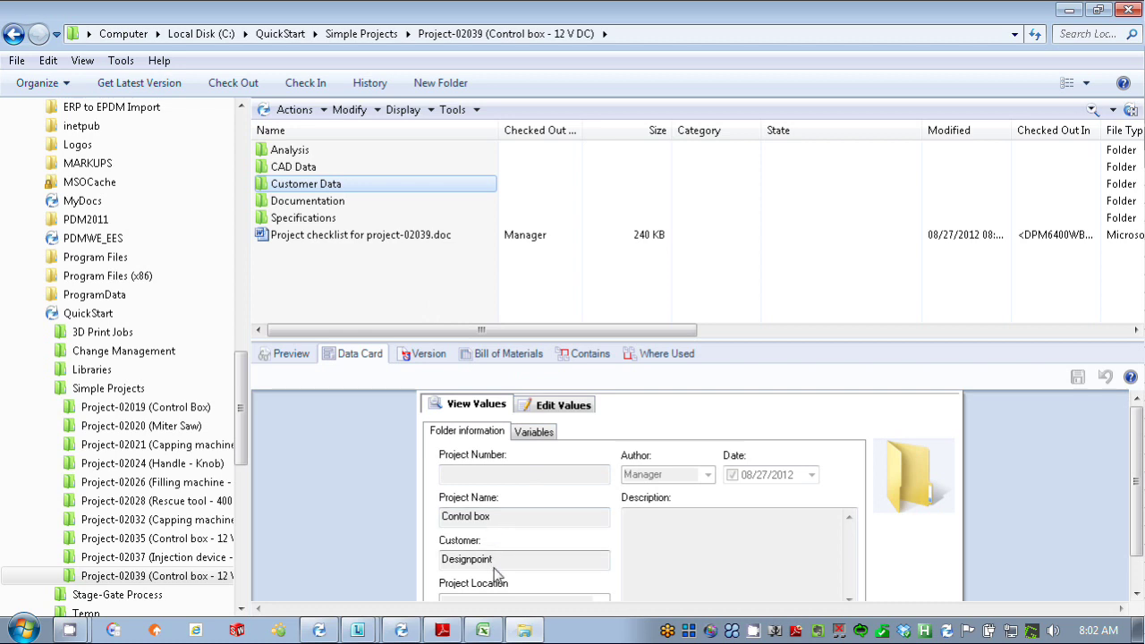
left_click(328, 236)
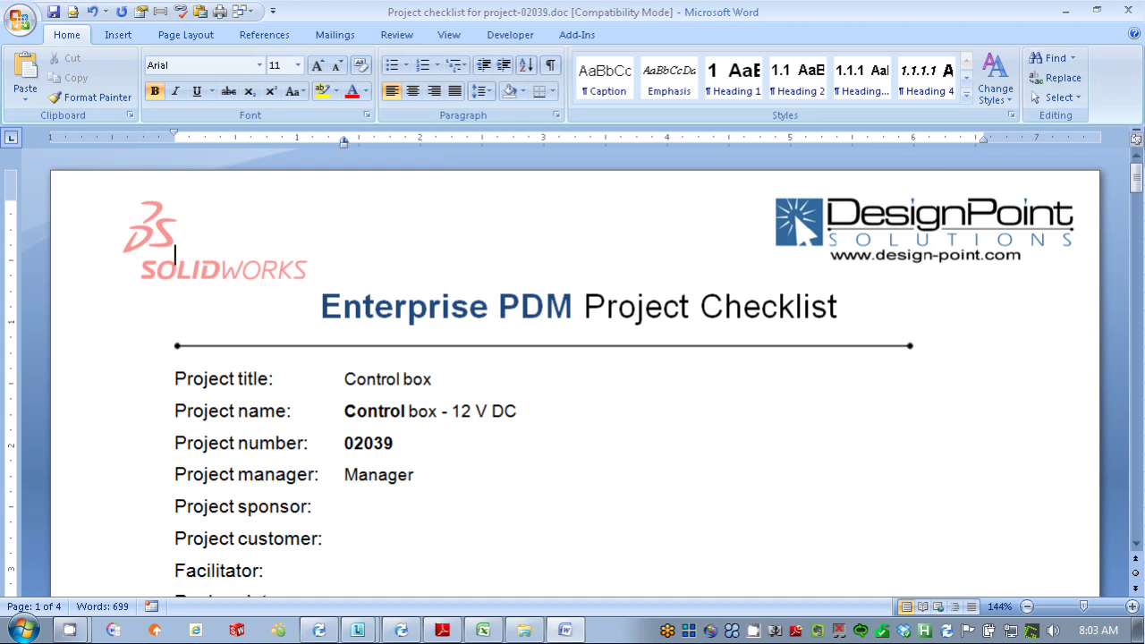
- Close the Project-02039 checklist in Word, saving the changes
left_click(1128, 11)
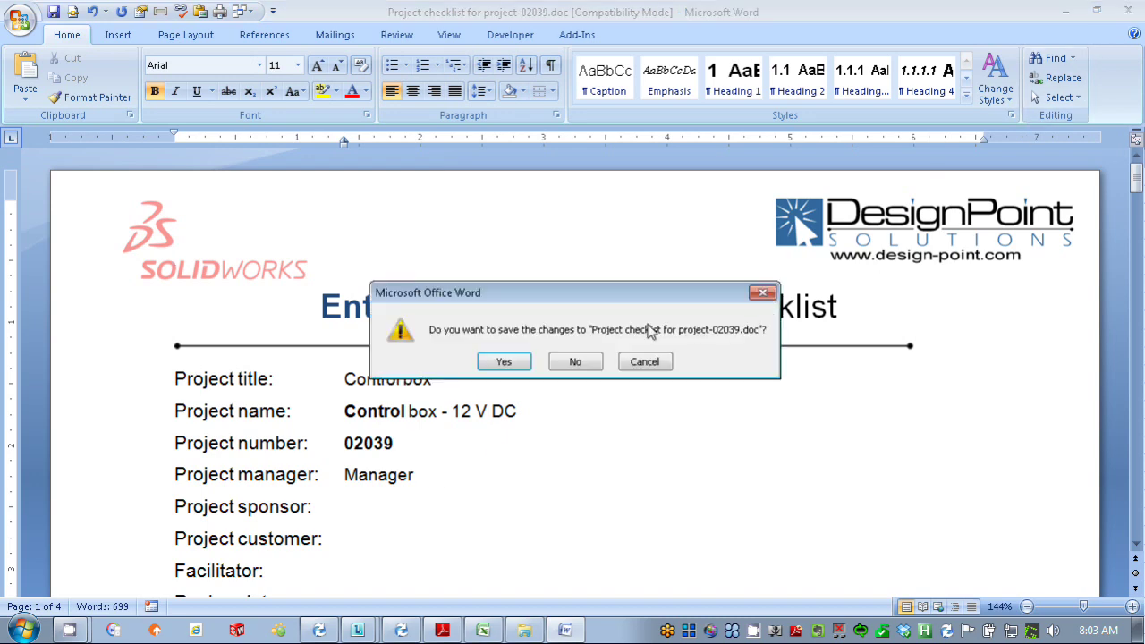
left_click(504, 361)
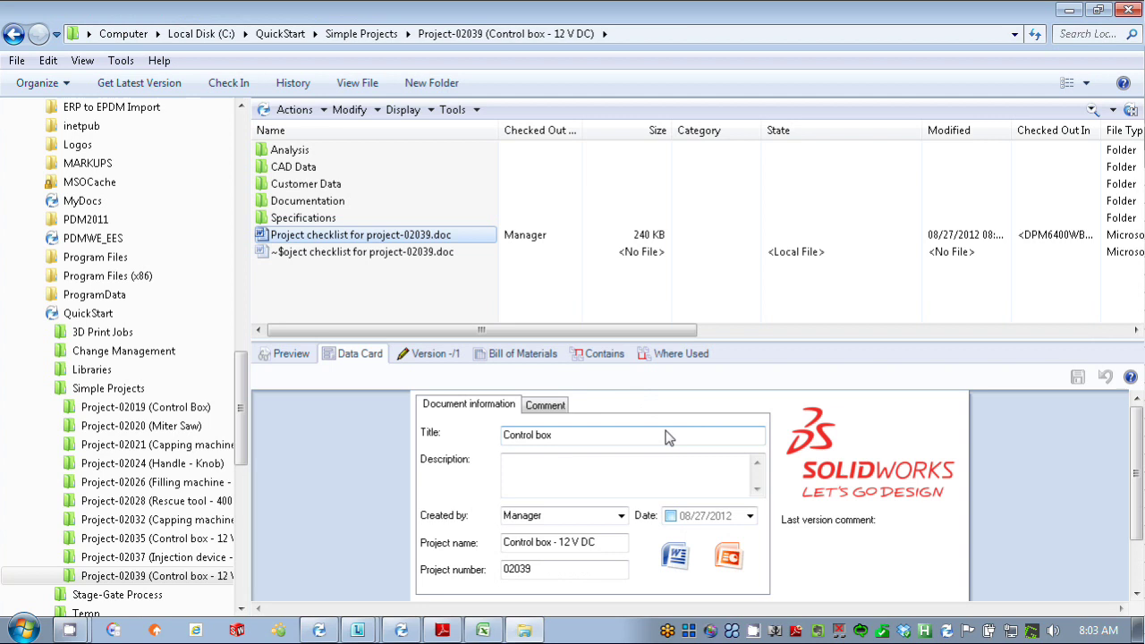
- Refresh the Project-02039 listing so the ~$ temporary checklist file disappears
left_click(419, 305)
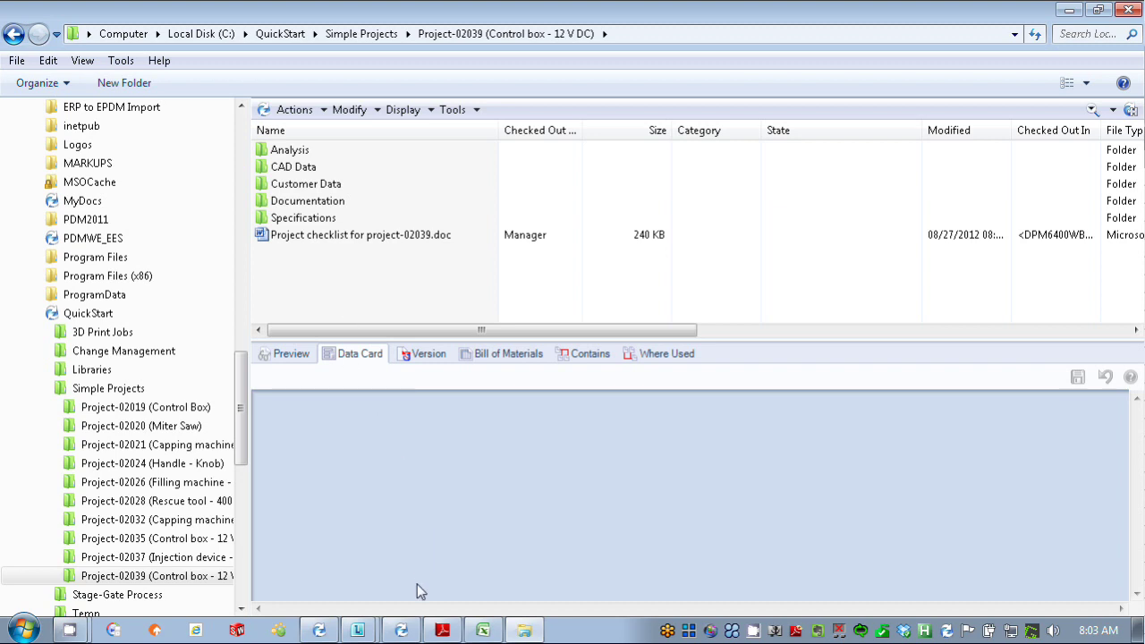
mouse_move(407, 629)
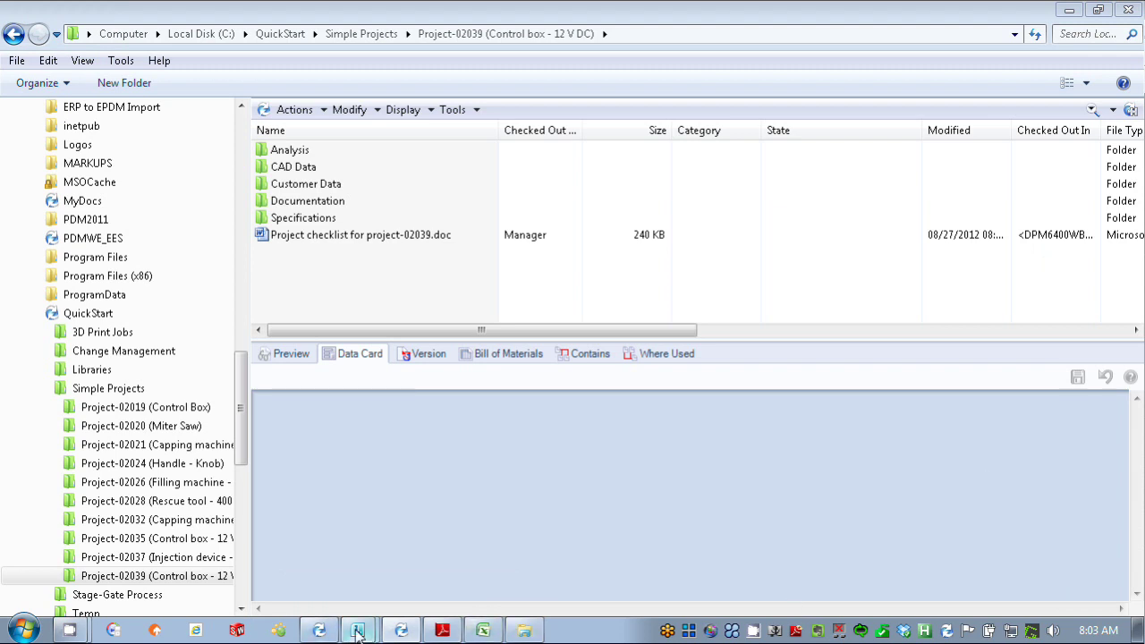
- Switch to PDM Administration and open the Project\Simple template
left_click(319, 630)
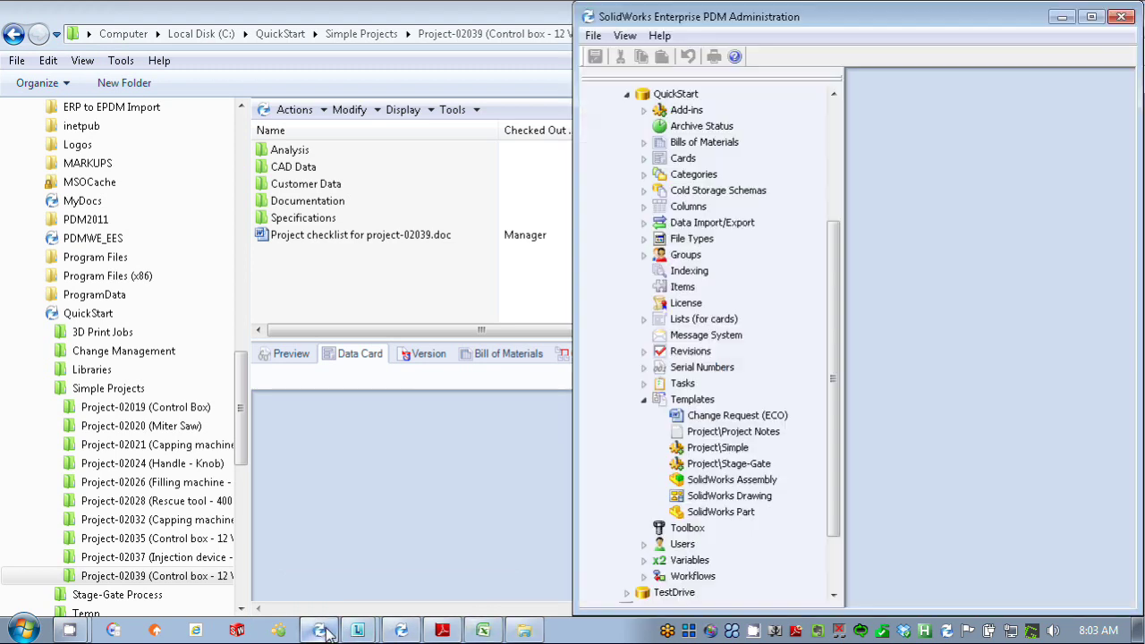
left_click(714, 450)
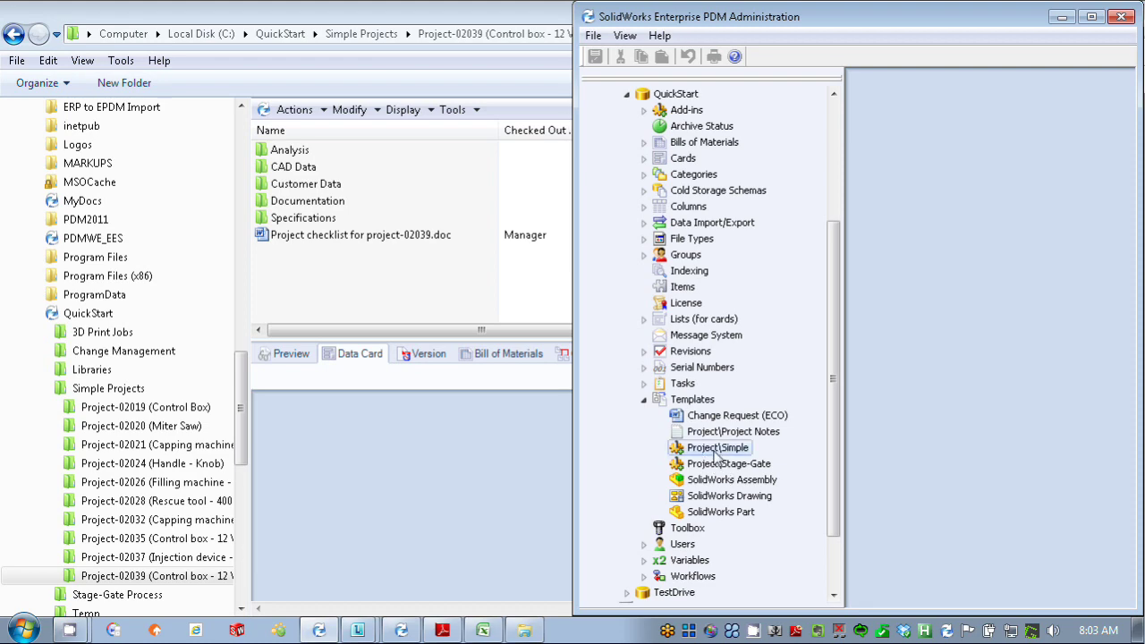
double_click(716, 449)
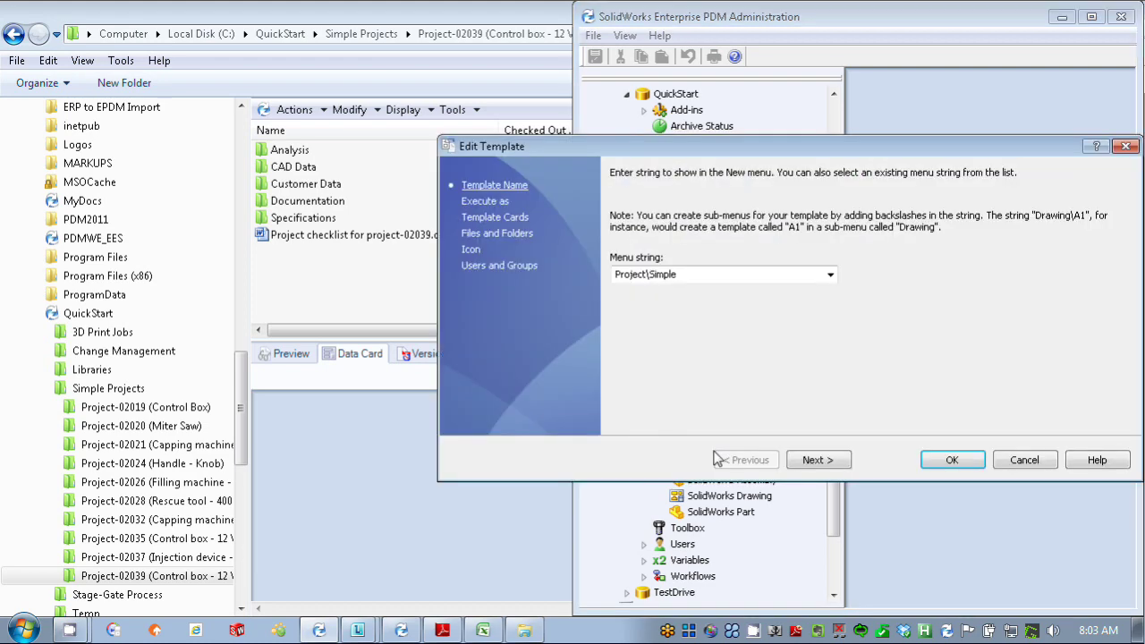
- Show the template's Files and Folders, expanding the project and CAD Data folders
left_click(501, 233)
left_click(622, 254)
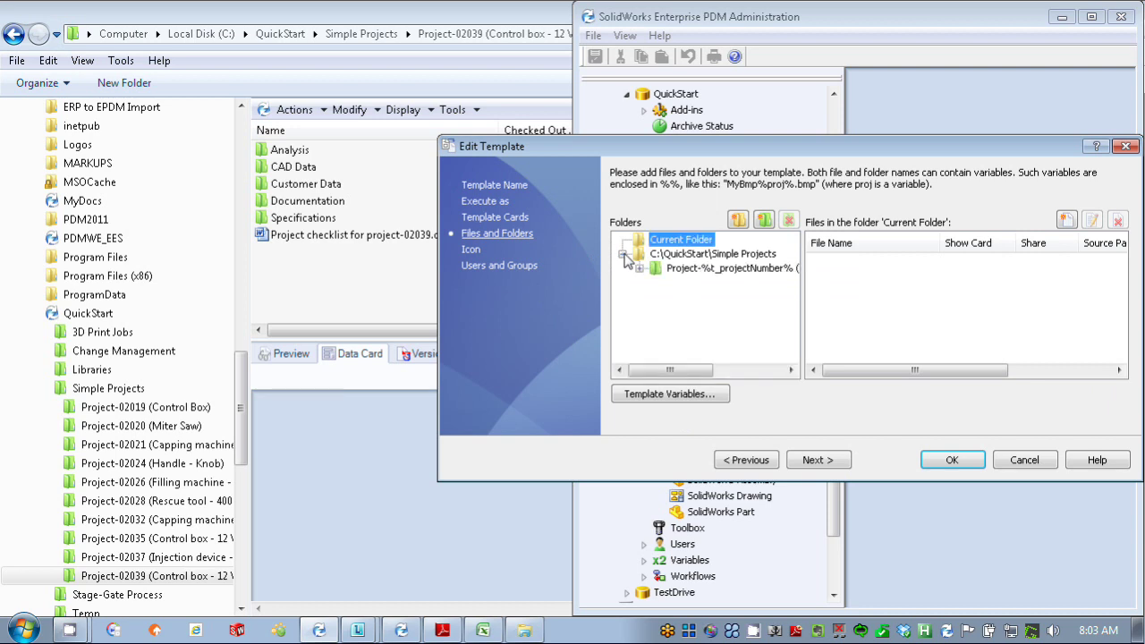
left_click(639, 269)
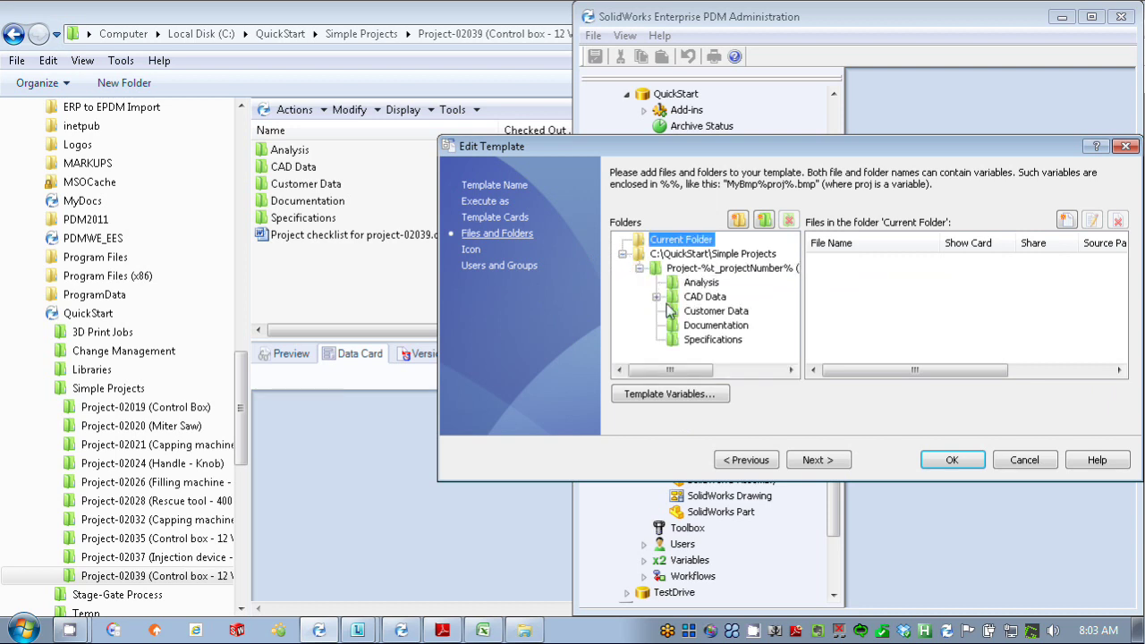
left_click(657, 297)
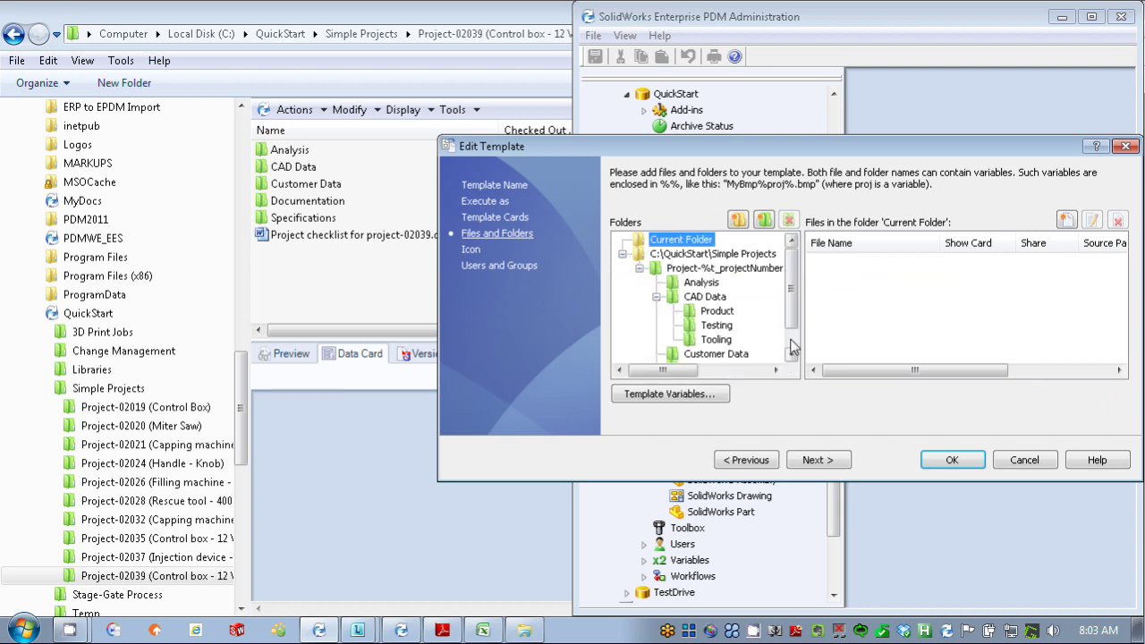
left_click_drag(795, 317, 794, 284)
left_click_drag(800, 301, 797, 318)
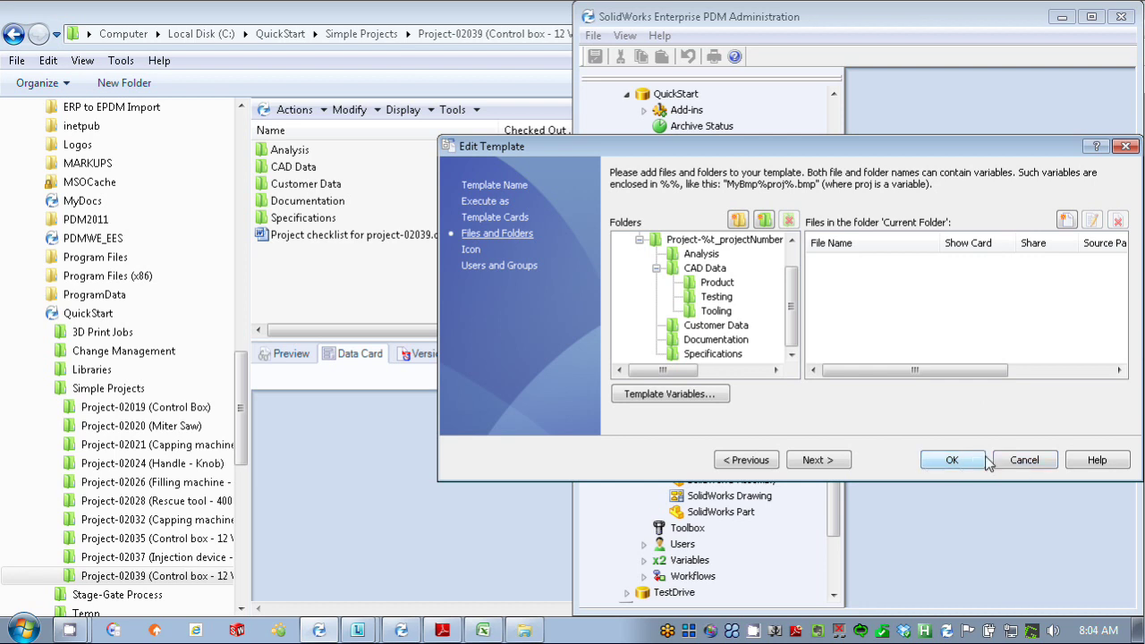
- Check the Customer Data folder's permissions, then quit the template wizard without saving
right_click(729, 327)
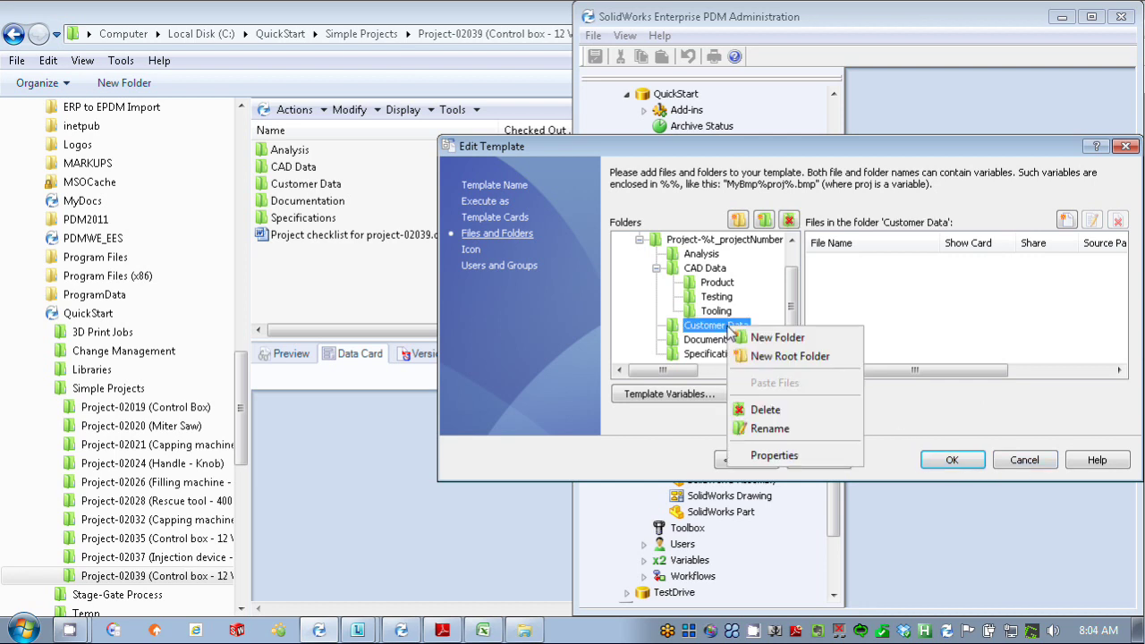
left_click(807, 457)
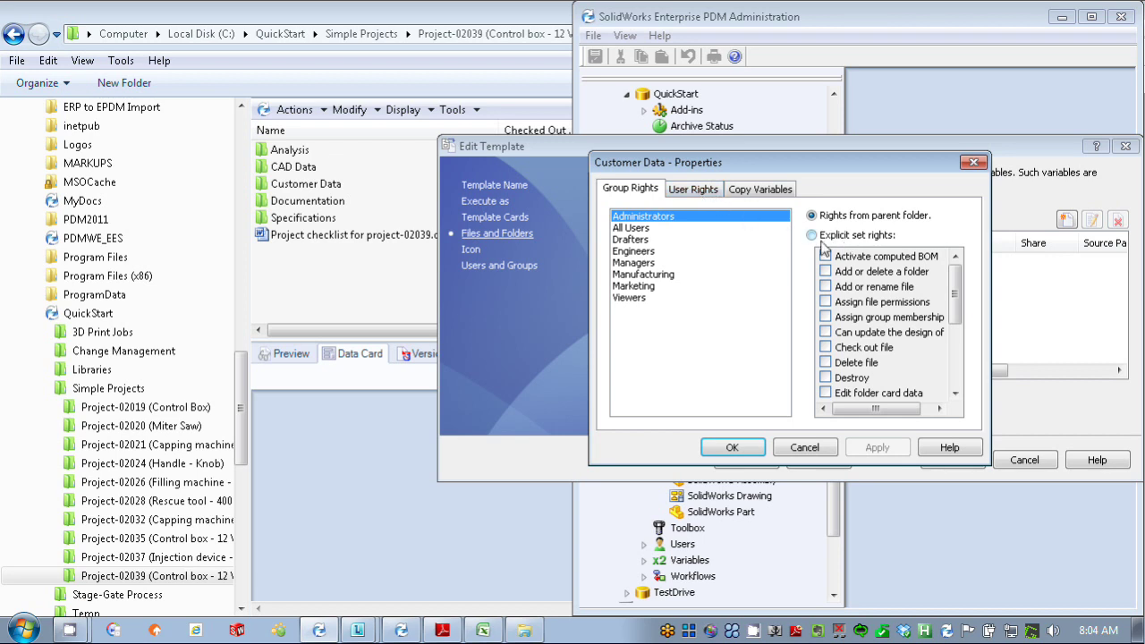
left_click(977, 162)
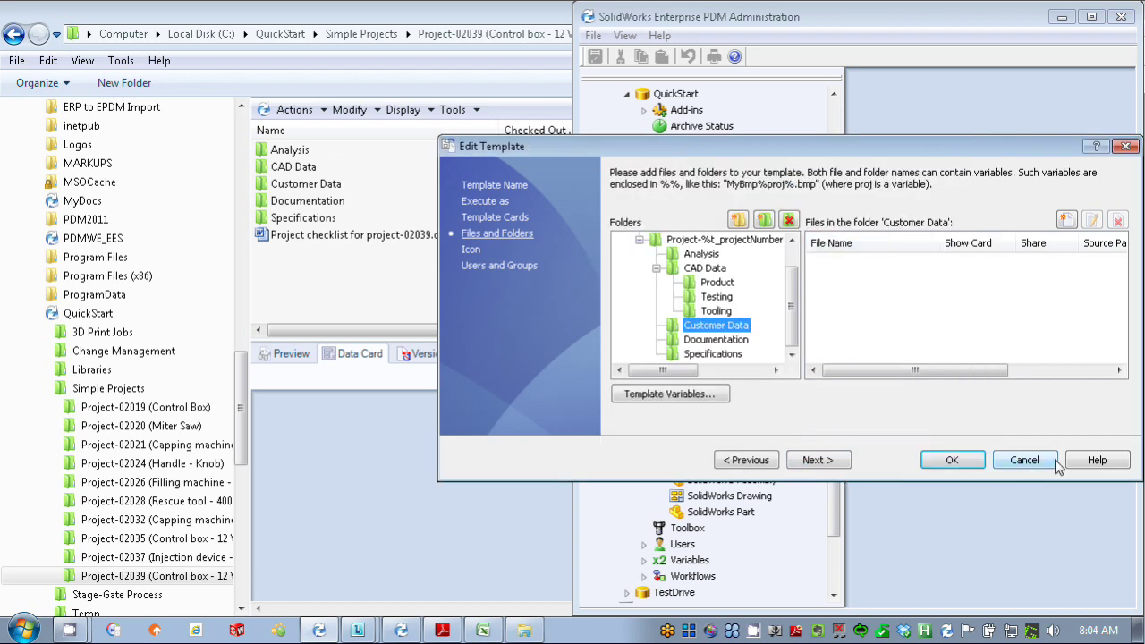
left_click(1025, 460)
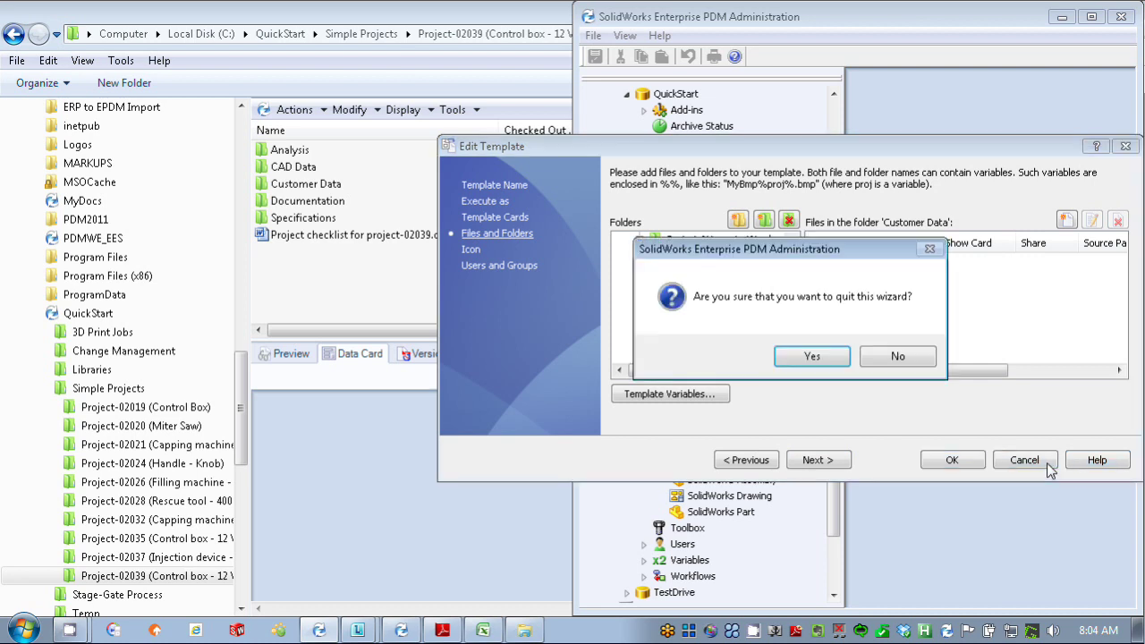
left_click(831, 358)
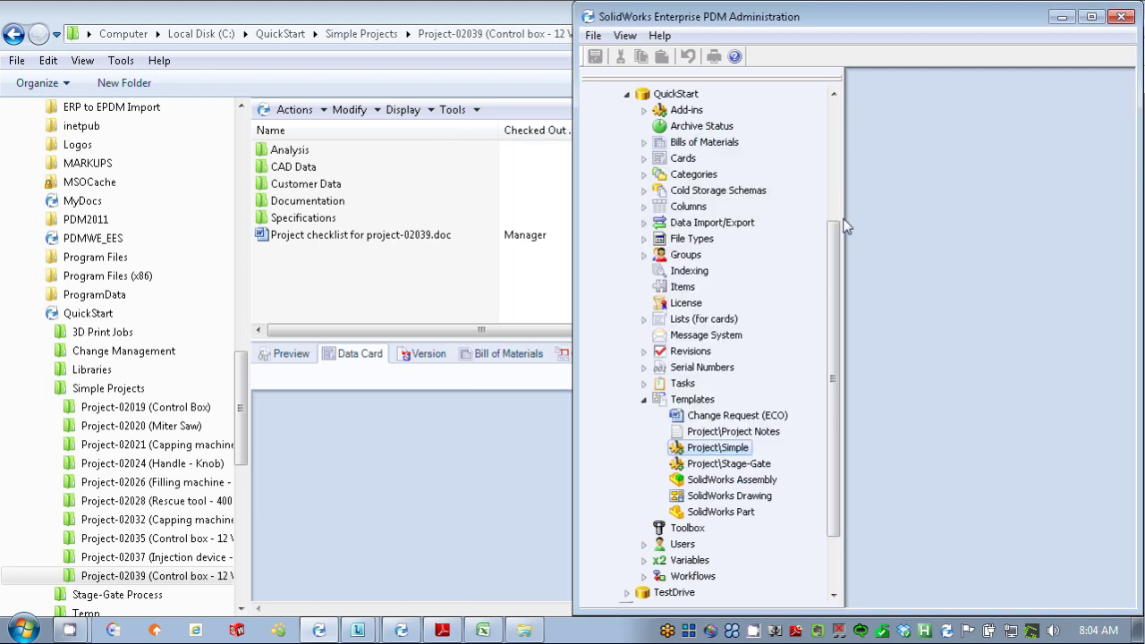
- Bring the vault Explorer window forward, showing the Simple Projects listing
left_click(437, 283)
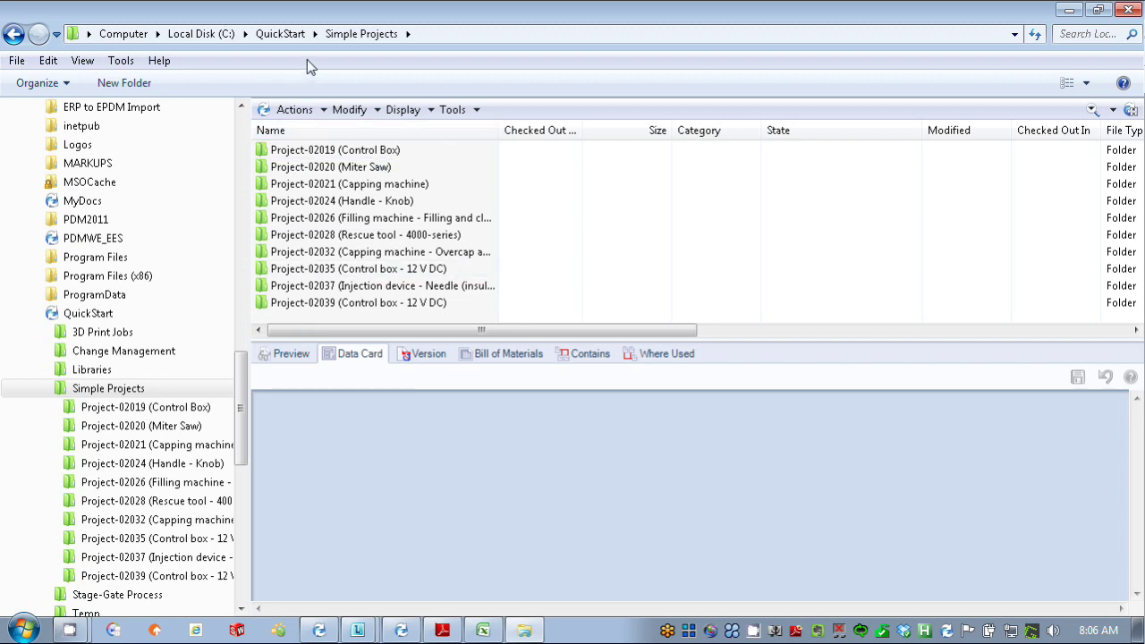
- Navigate from QuickStart to the Stage-Gate Process folder and bring up its context menu
left_click(315, 34)
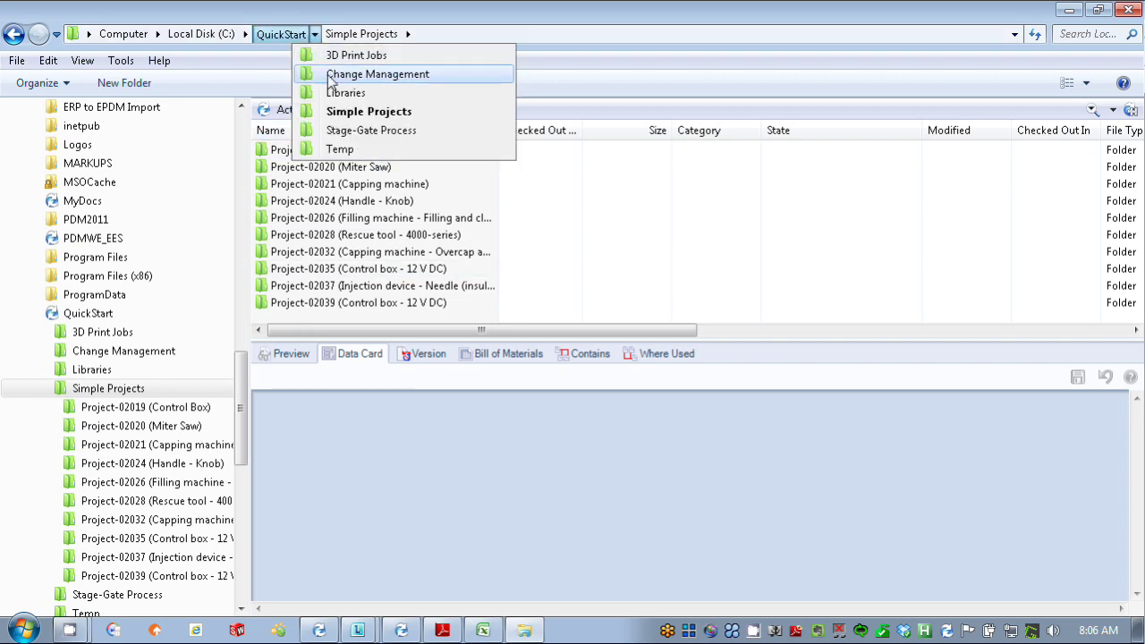
left_click(361, 133)
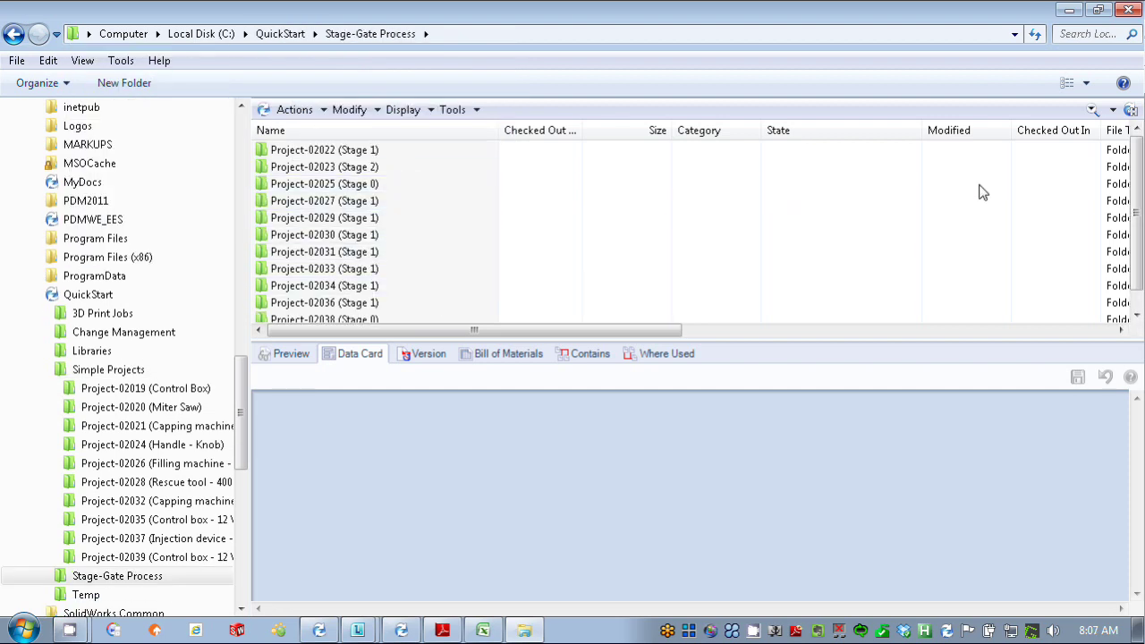
scroll(761, 260, "down", 1)
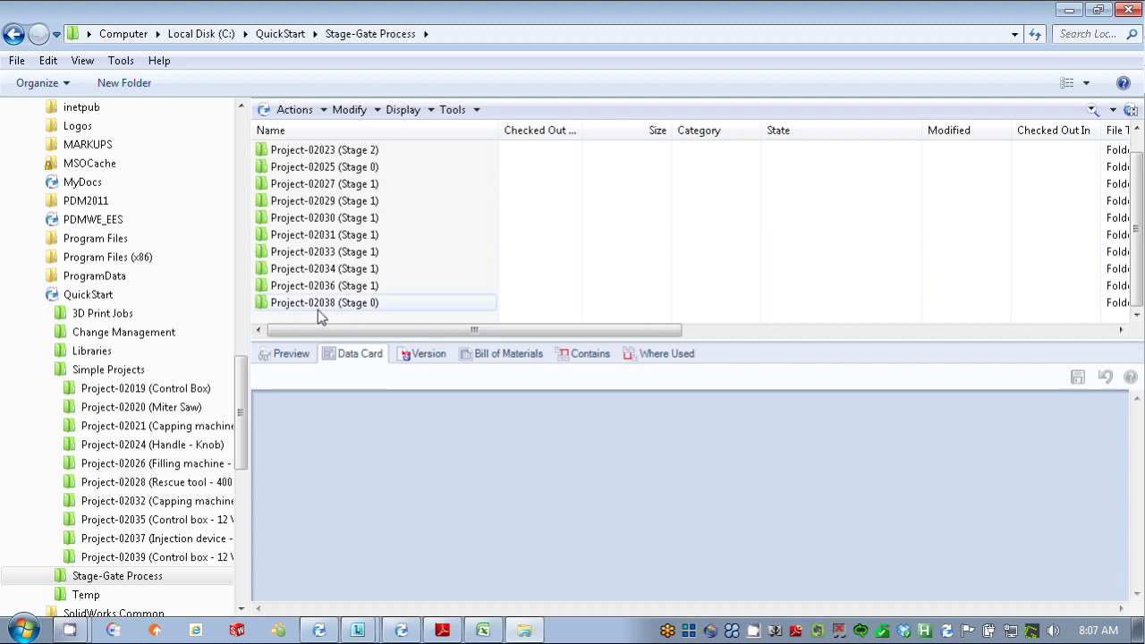
right_click(368, 319)
- Start a new Stage-Gate project with project name Handle and description Knob
mouse_move(436, 451)
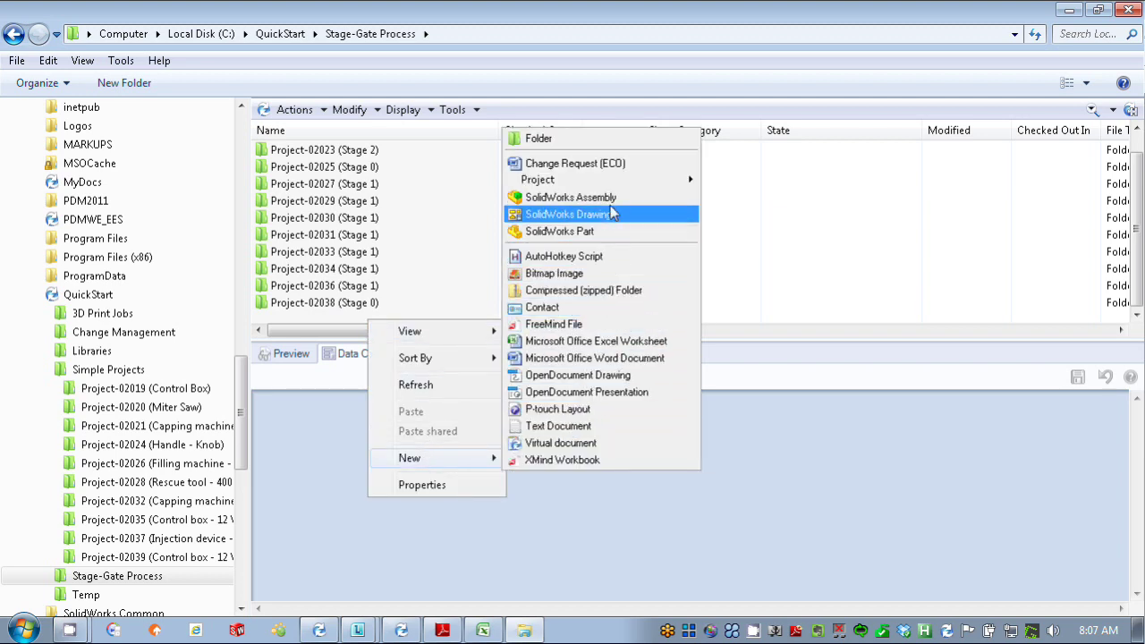
mouse_move(621, 182)
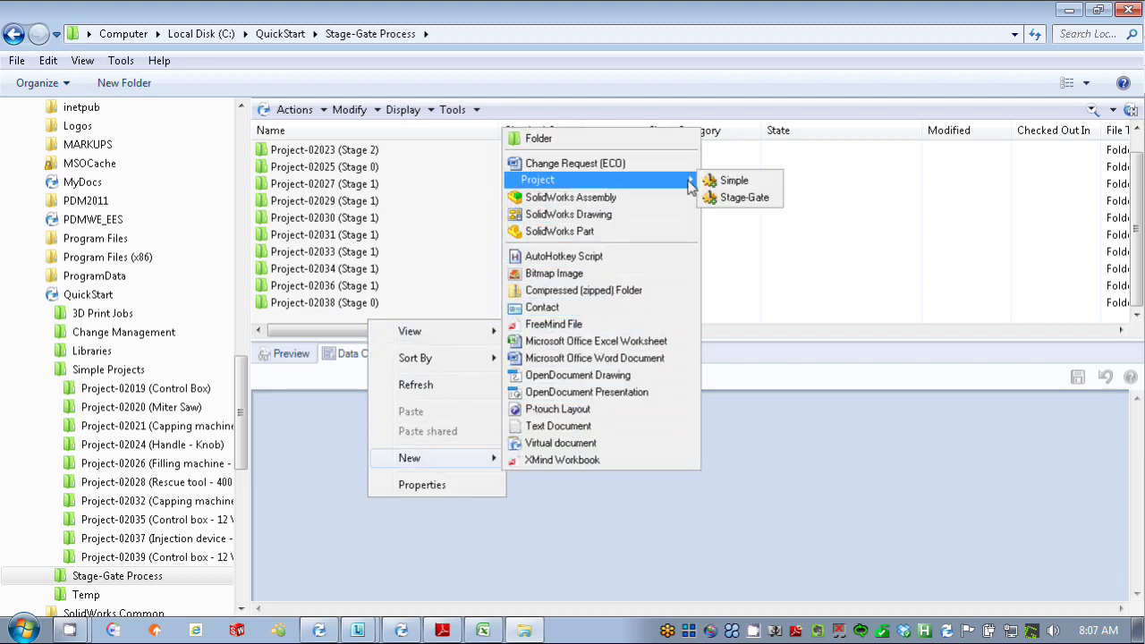
left_click(739, 199)
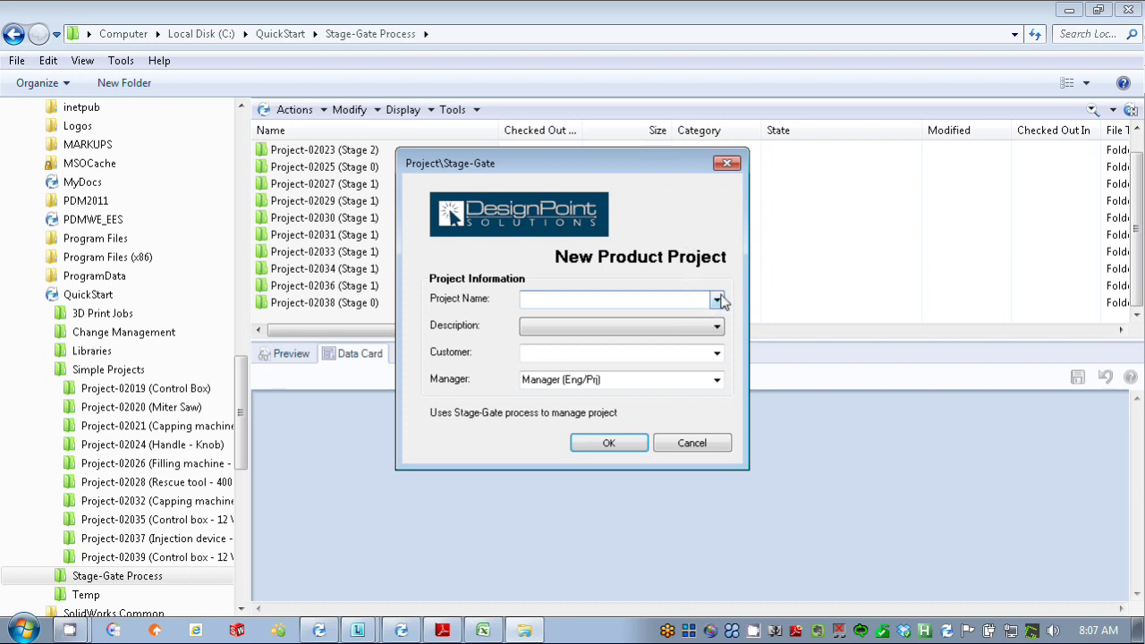
left_click(719, 300)
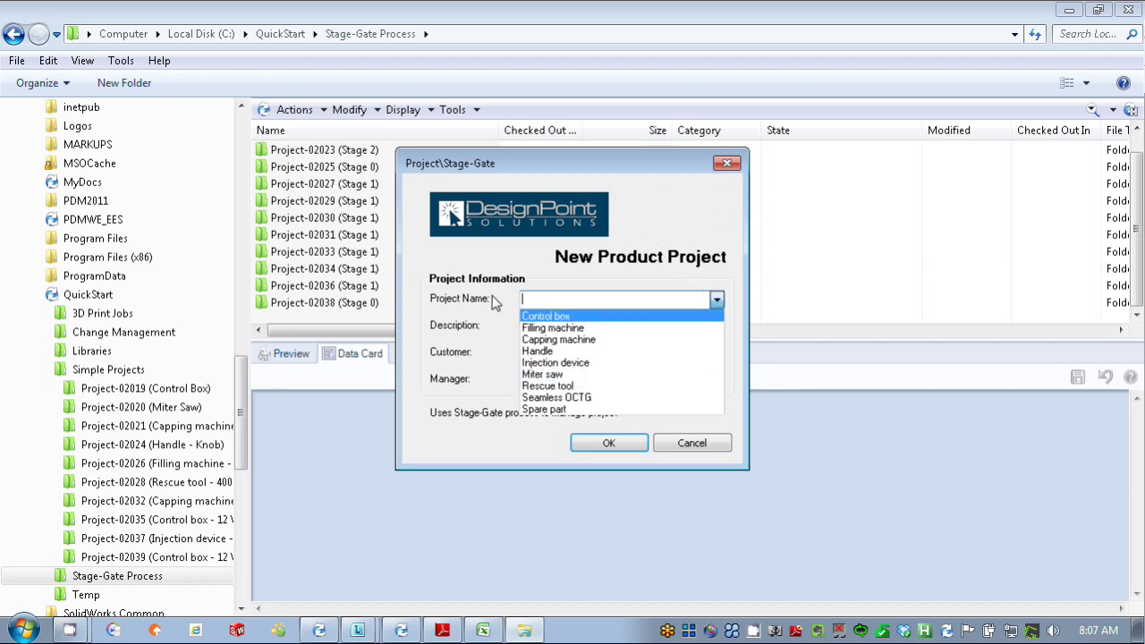
left_click(550, 351)
left_click(601, 328)
left_click(604, 356)
- Set the customer to SolidWorks instead of Designpoint and confirm creating the project
left_click(614, 355)
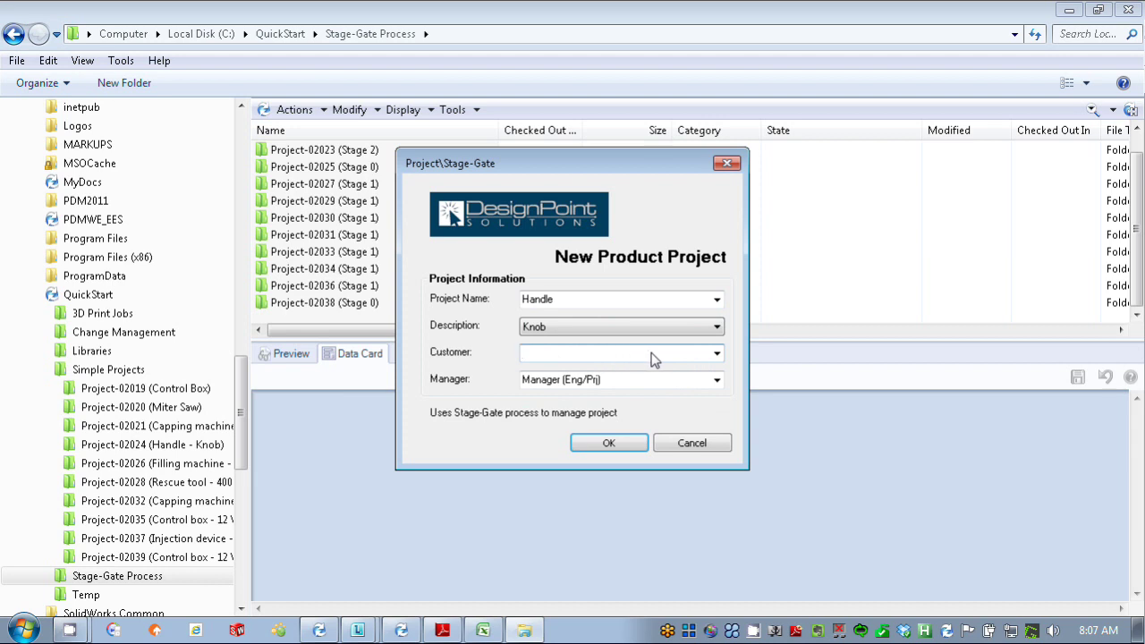
left_click(717, 353)
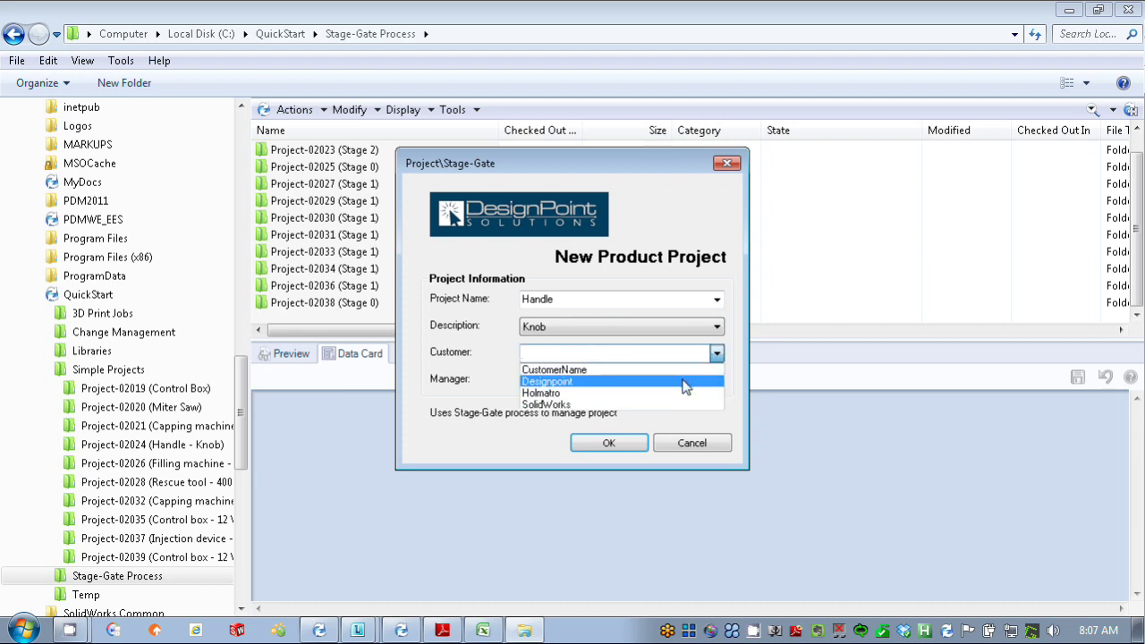
left_click(686, 382)
left_click(719, 355)
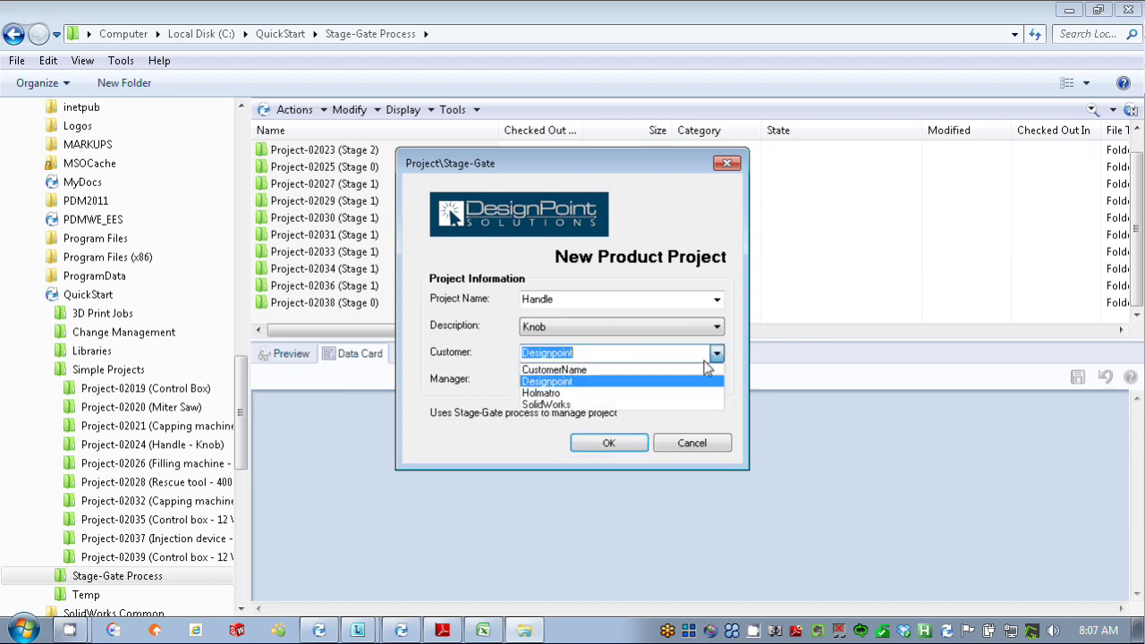
left_click(647, 404)
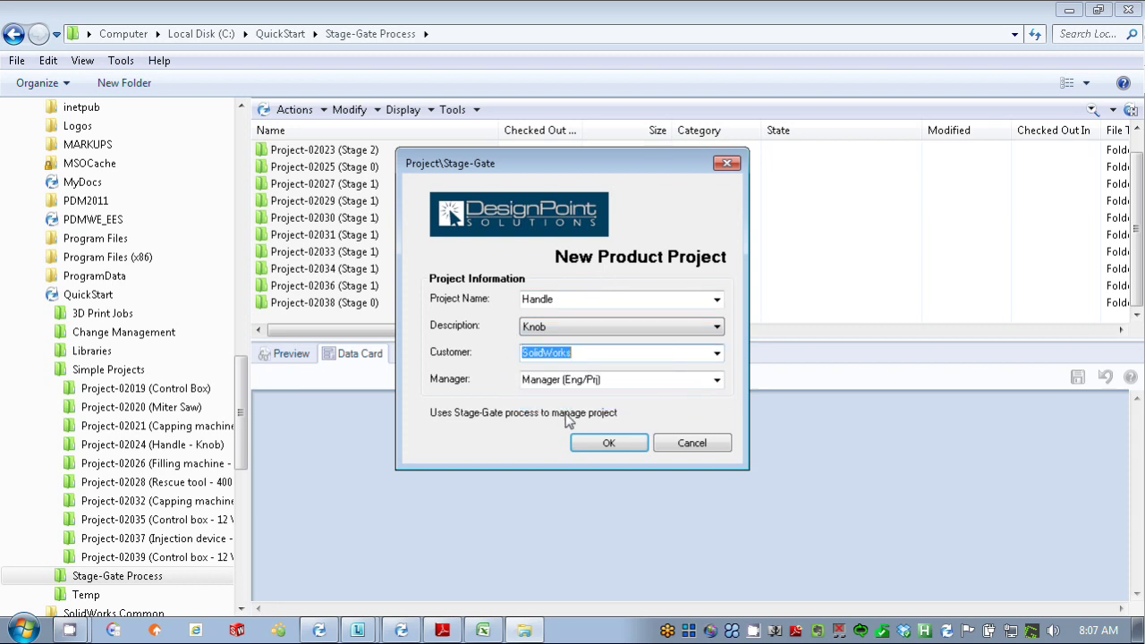
left_click(627, 451)
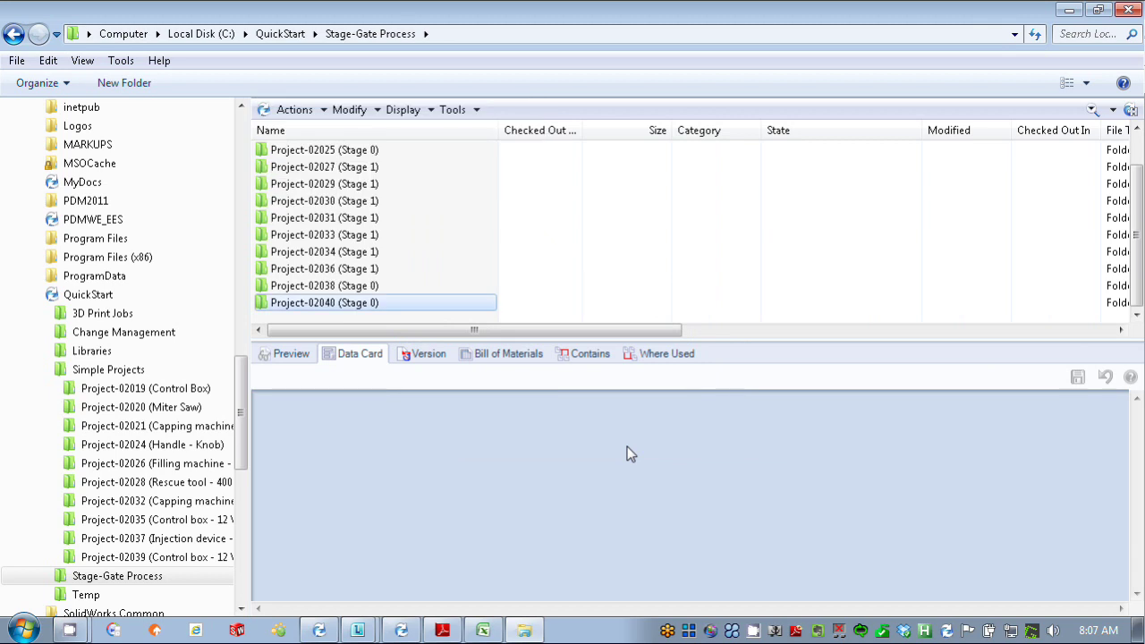
- Open Project-02040 (Stage 0), then Stage 0 - Discovery, then its Internal Review Data folder
double_click(345, 304)
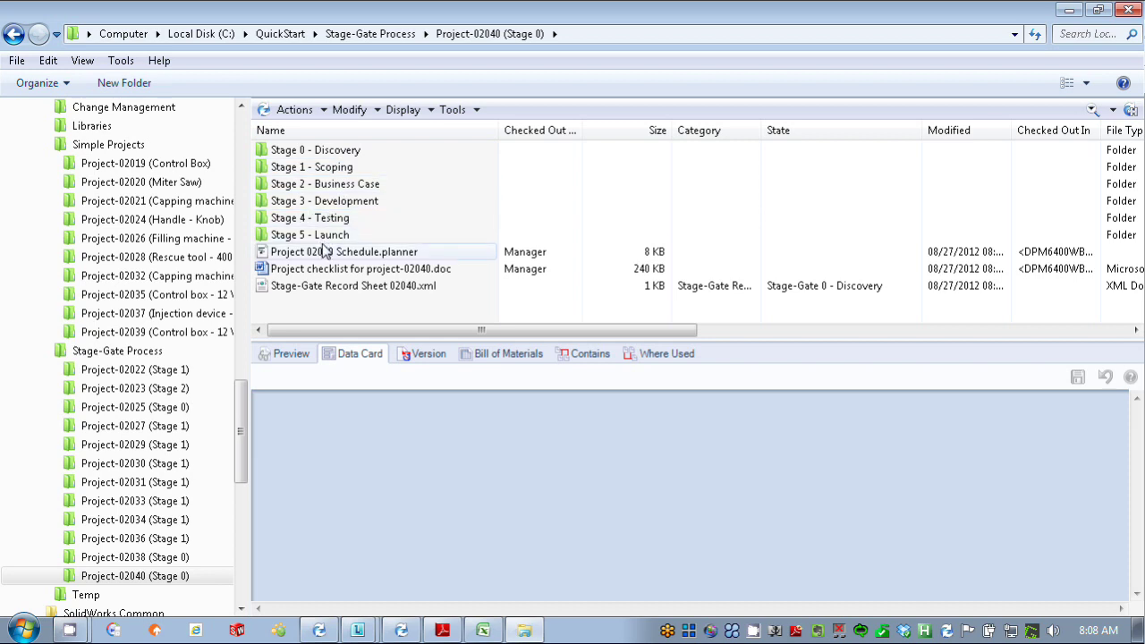
left_click(368, 154)
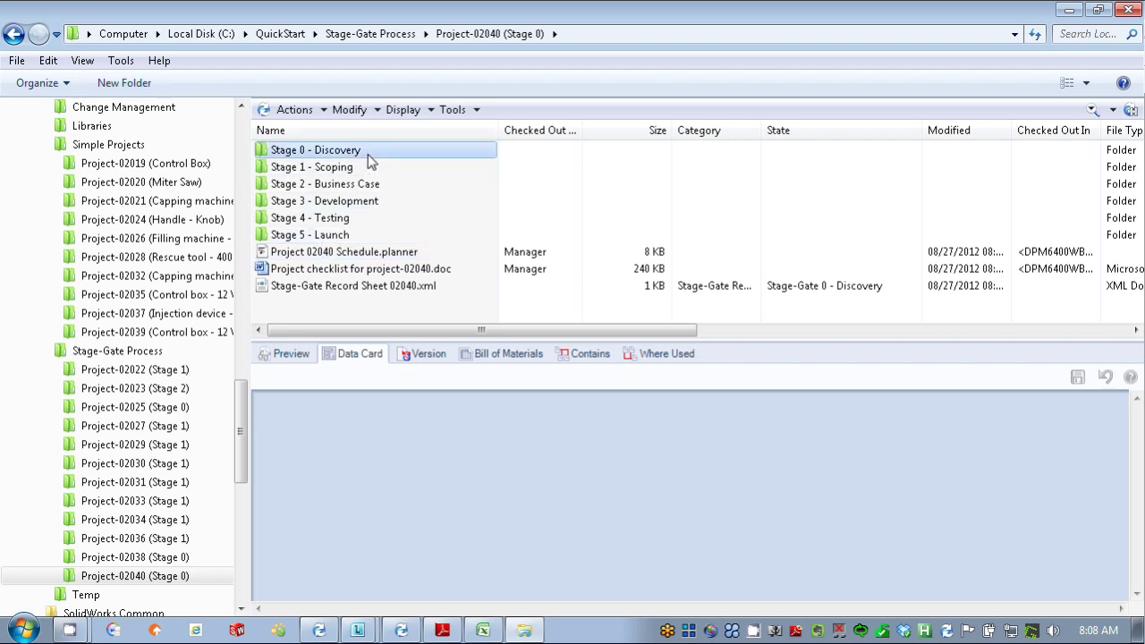
double_click(368, 153)
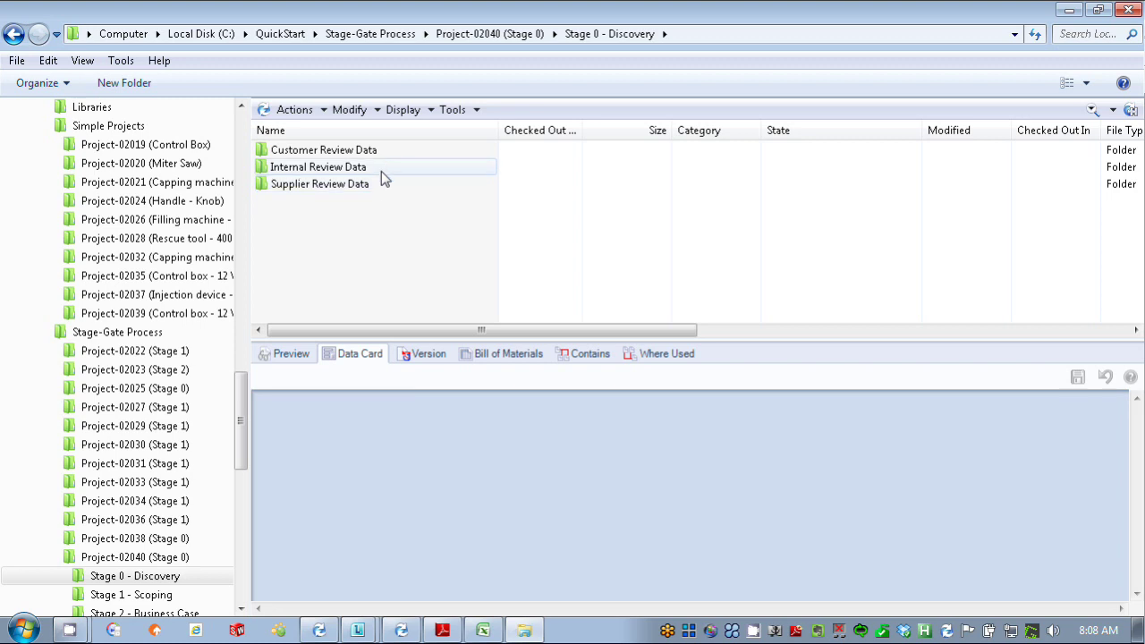
double_click(390, 166)
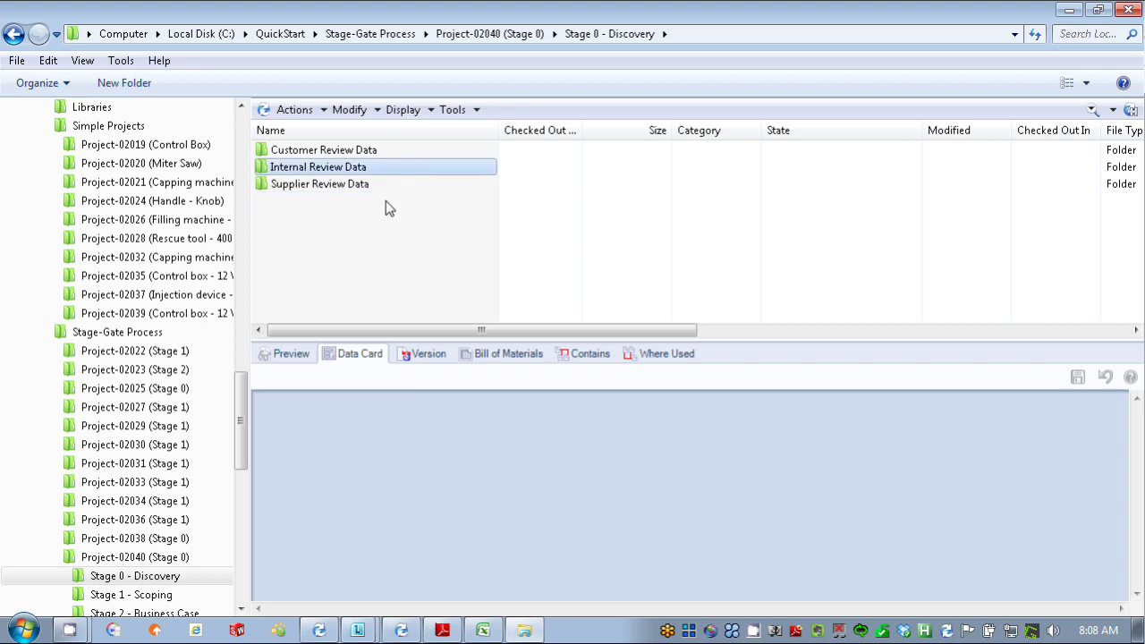
- Create a new SolidWorks part file, PART-04556.sldprt, in Internal Review Data
right_click(361, 194)
mouse_move(435, 336)
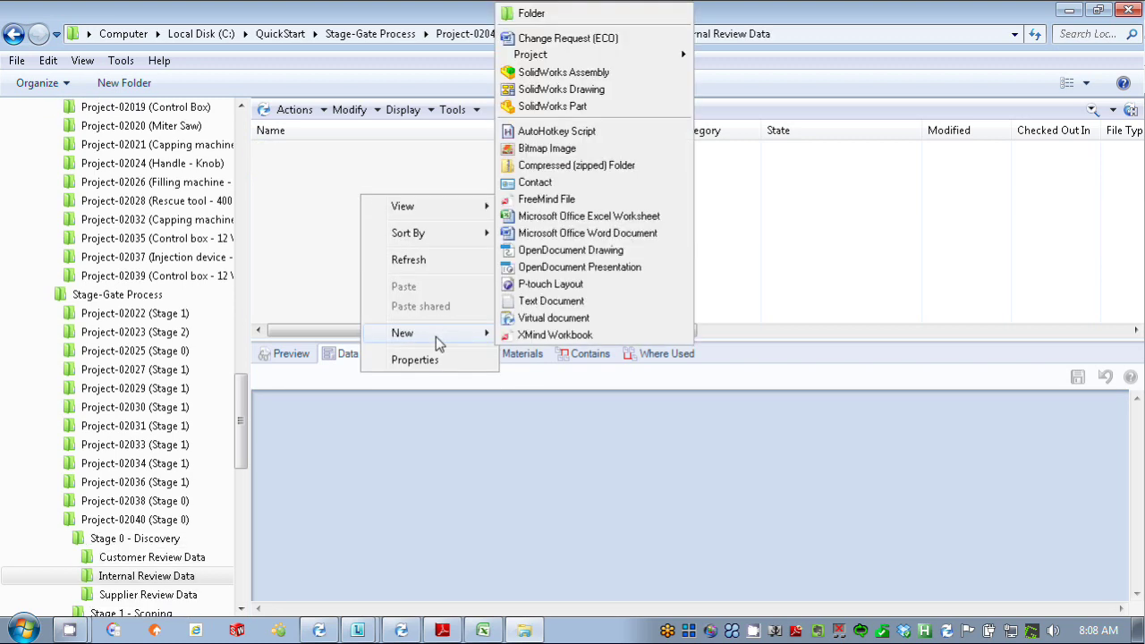
left_click(614, 109)
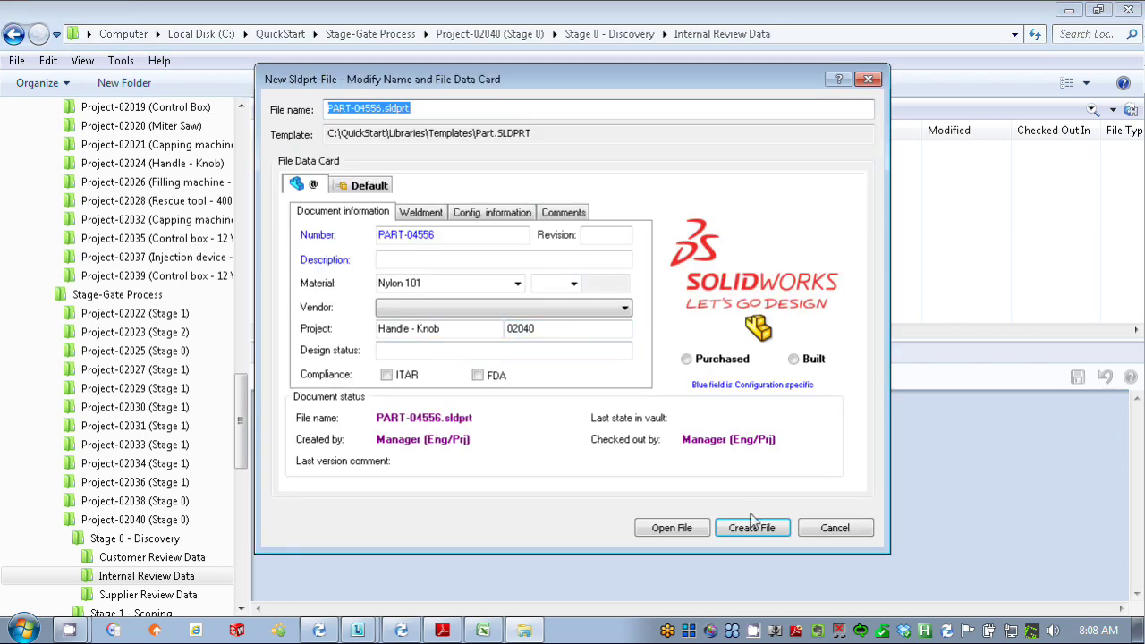
left_click(754, 527)
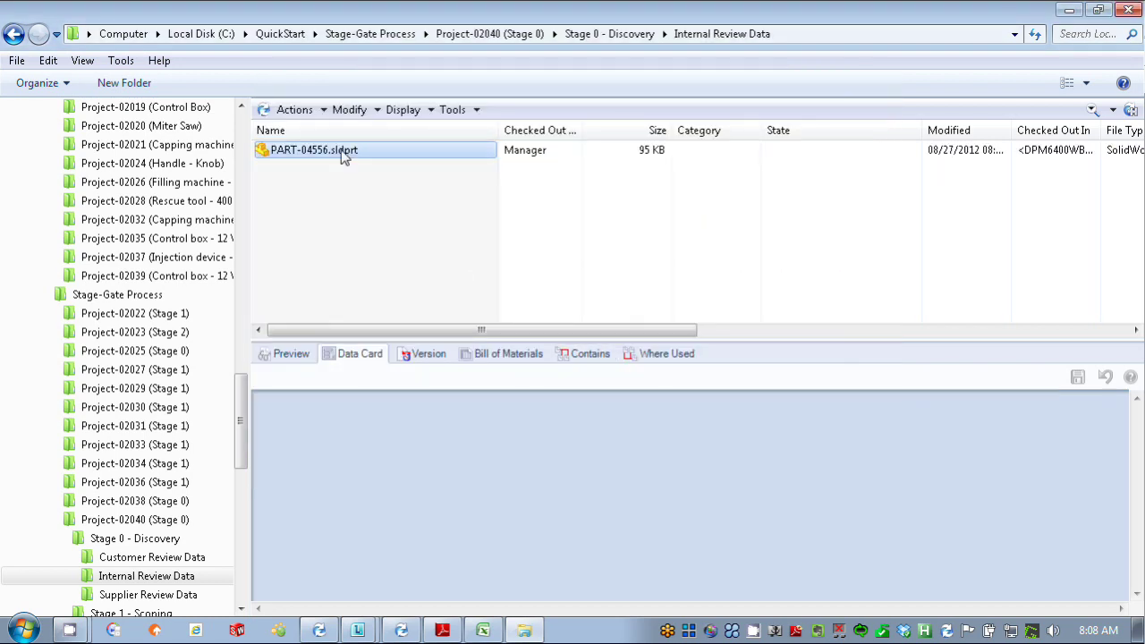
- Check PART-04556.sldprt into the vault
right_click(345, 156)
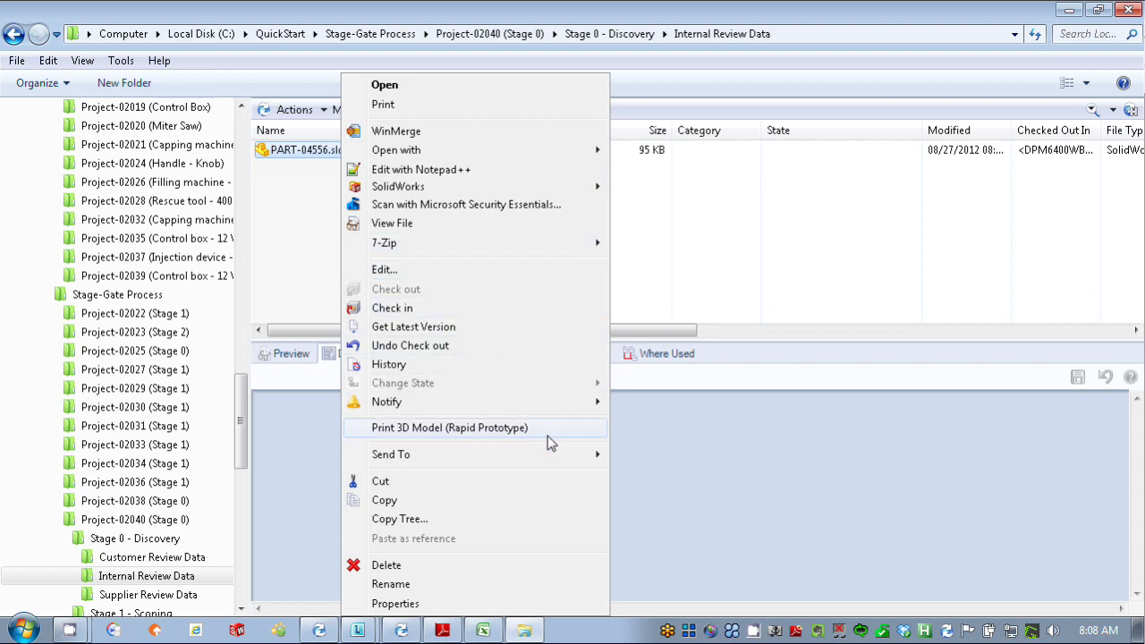
mouse_move(563, 407)
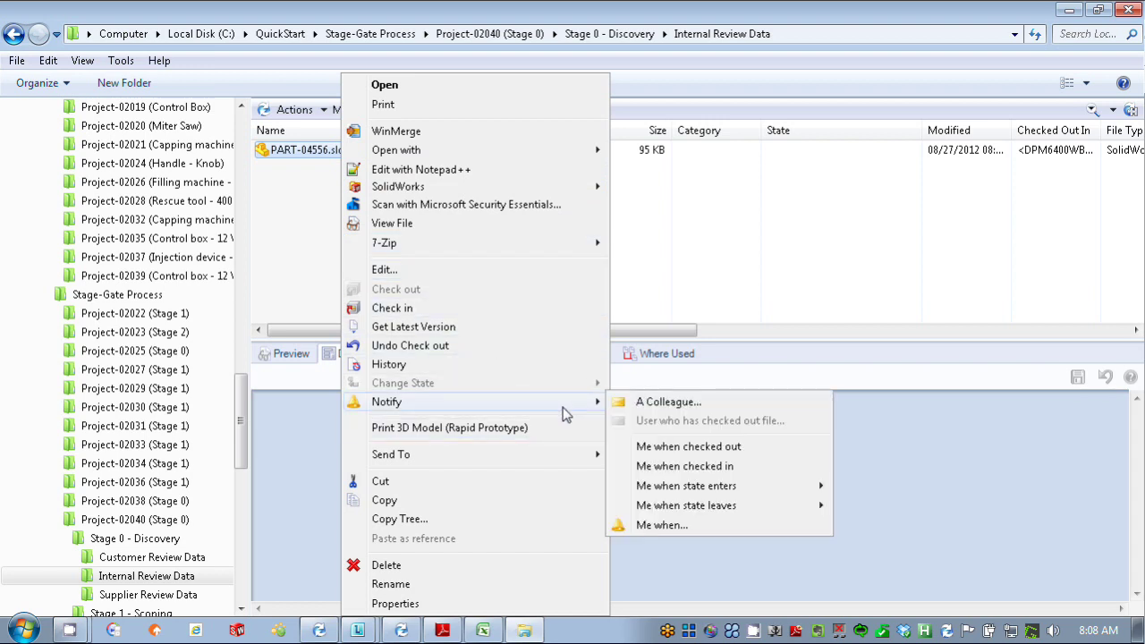
left_click(554, 300)
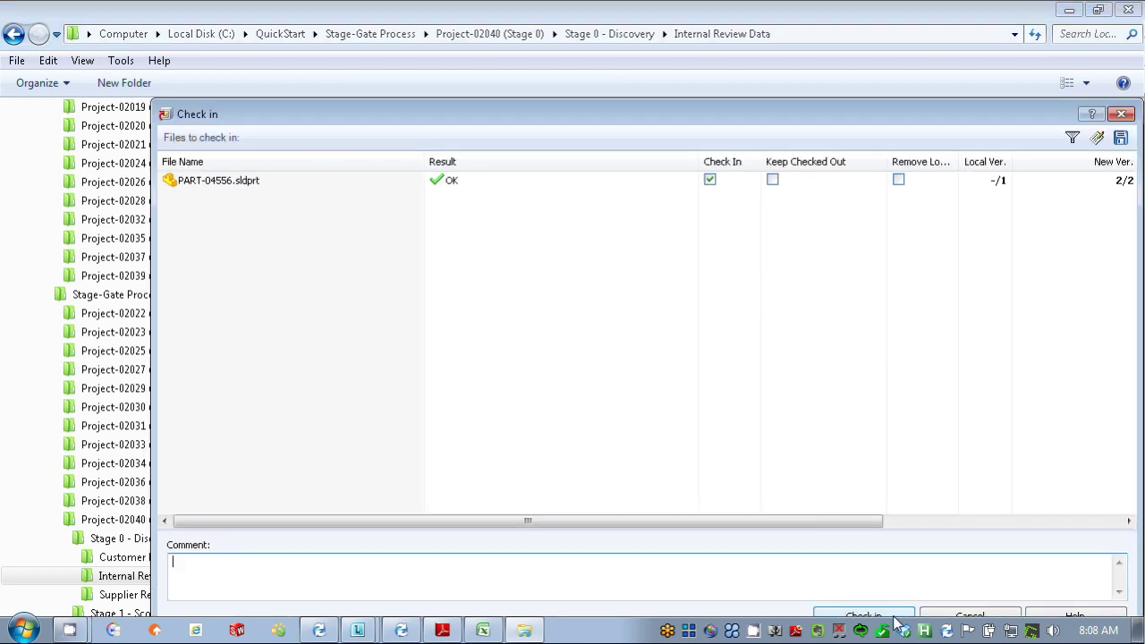
left_click(897, 619)
- Release PART-04556 at revision A with No approval required, then return to Project-02040's folder
left_click(340, 152)
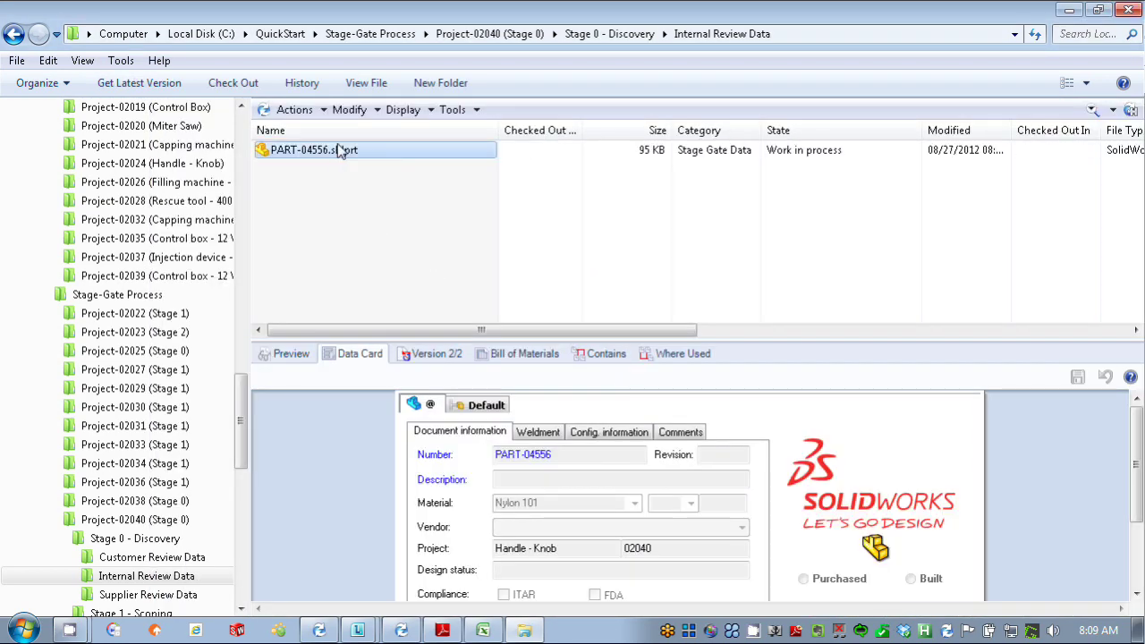
right_click(340, 152)
mouse_move(554, 387)
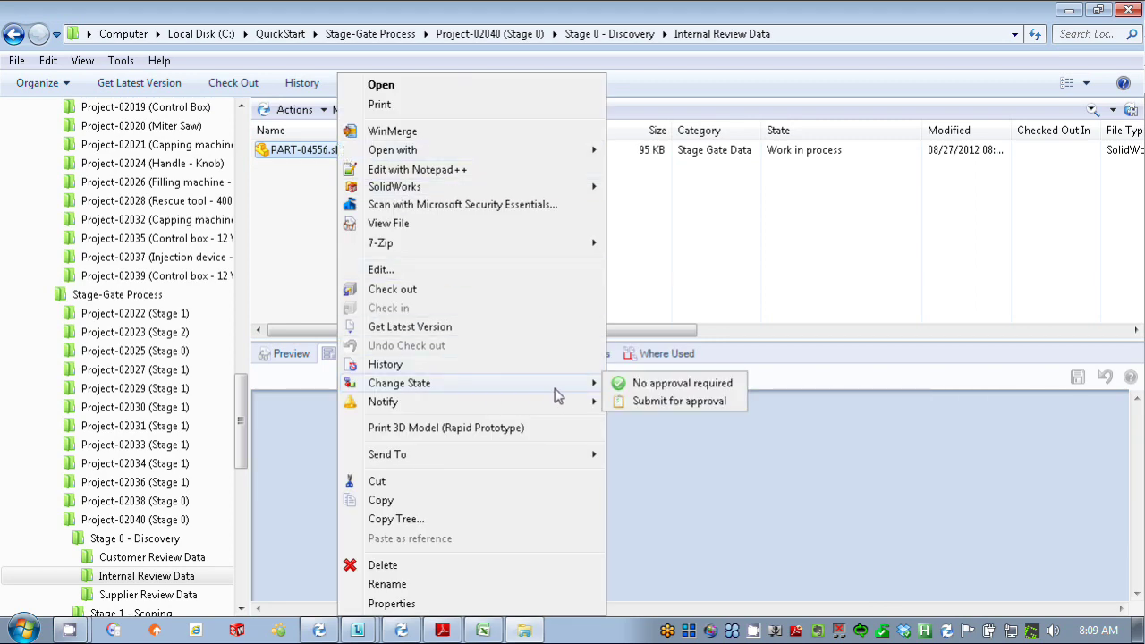
left_click(654, 386)
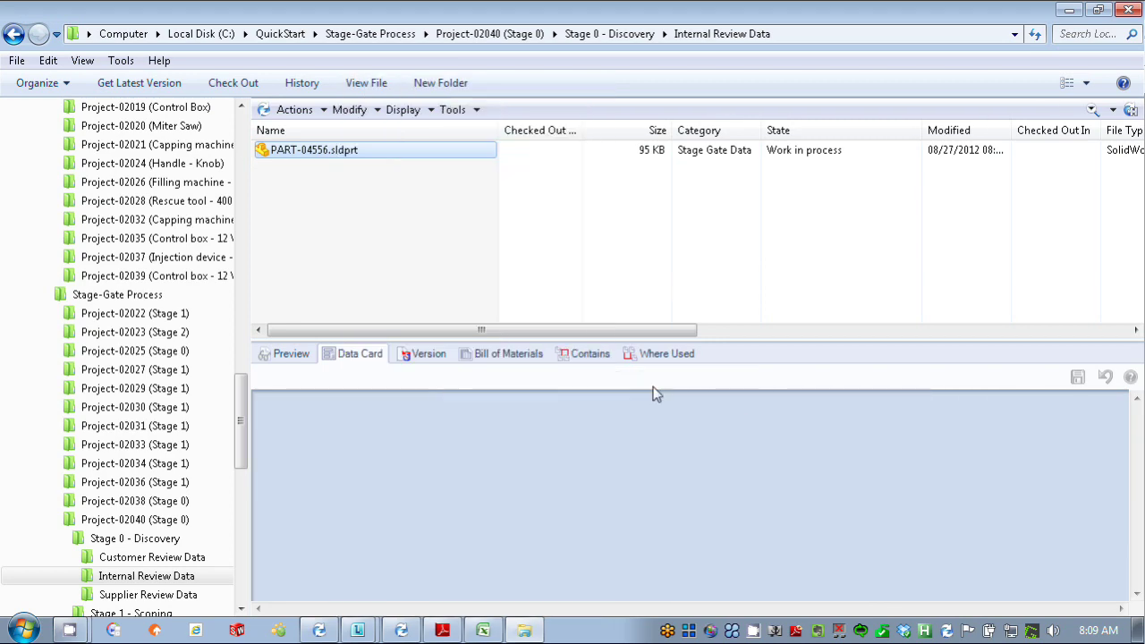
left_click(535, 591)
type("a")
key("Return")
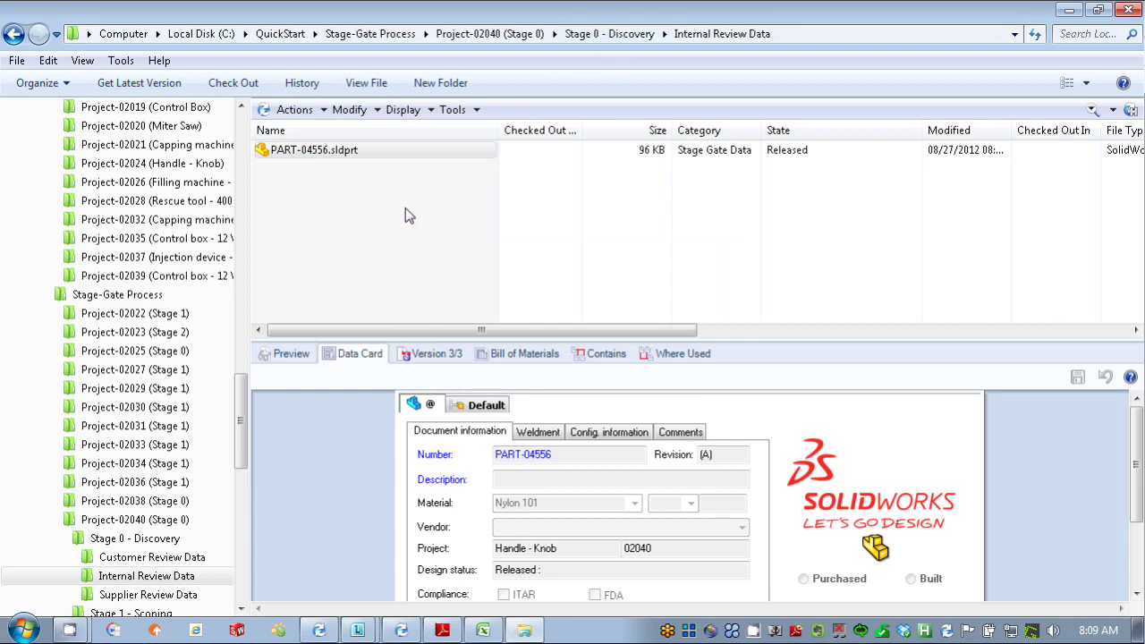
left_click(527, 39)
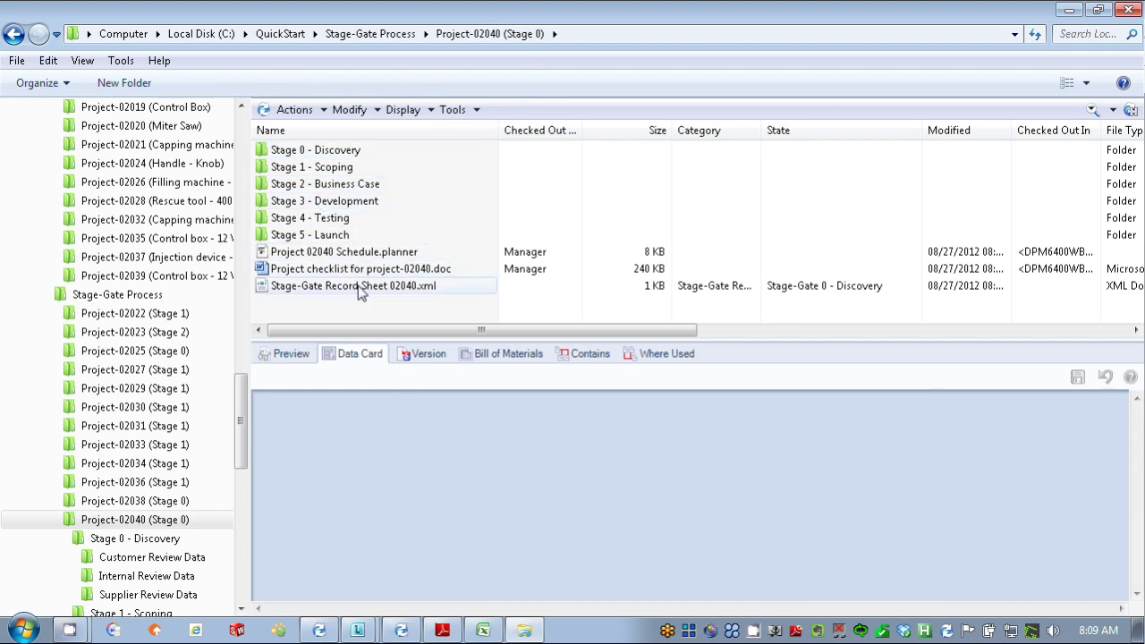
- Enlarge the details pane and show the data card for Project 02040 Schedule.planner
left_click_drag(457, 342, 462, 314)
left_click(431, 253)
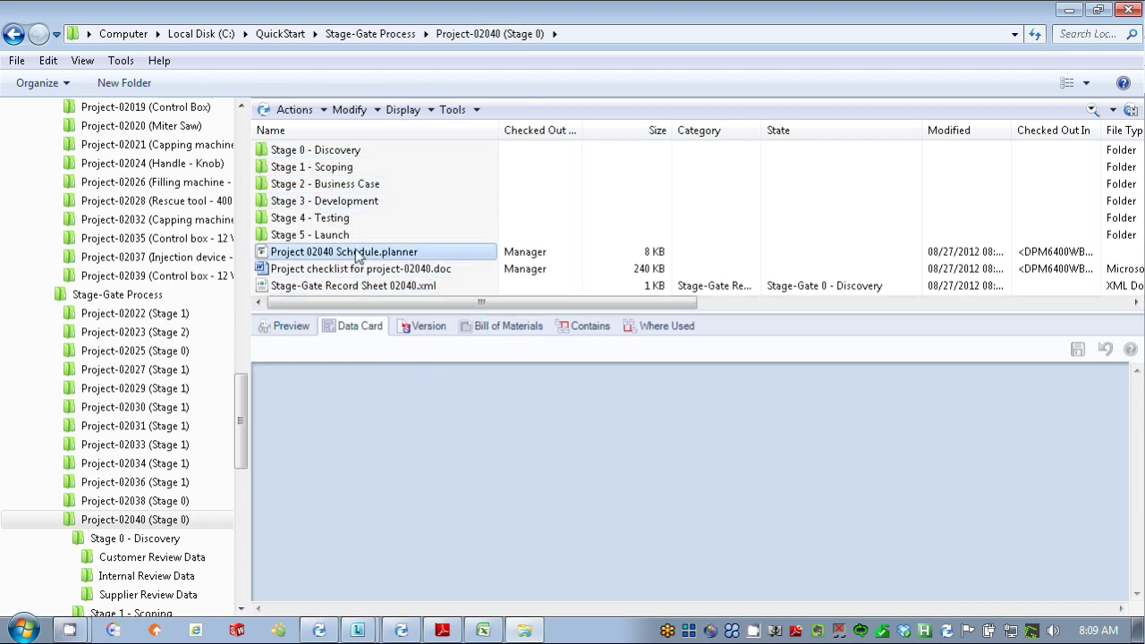
double_click(427, 254)
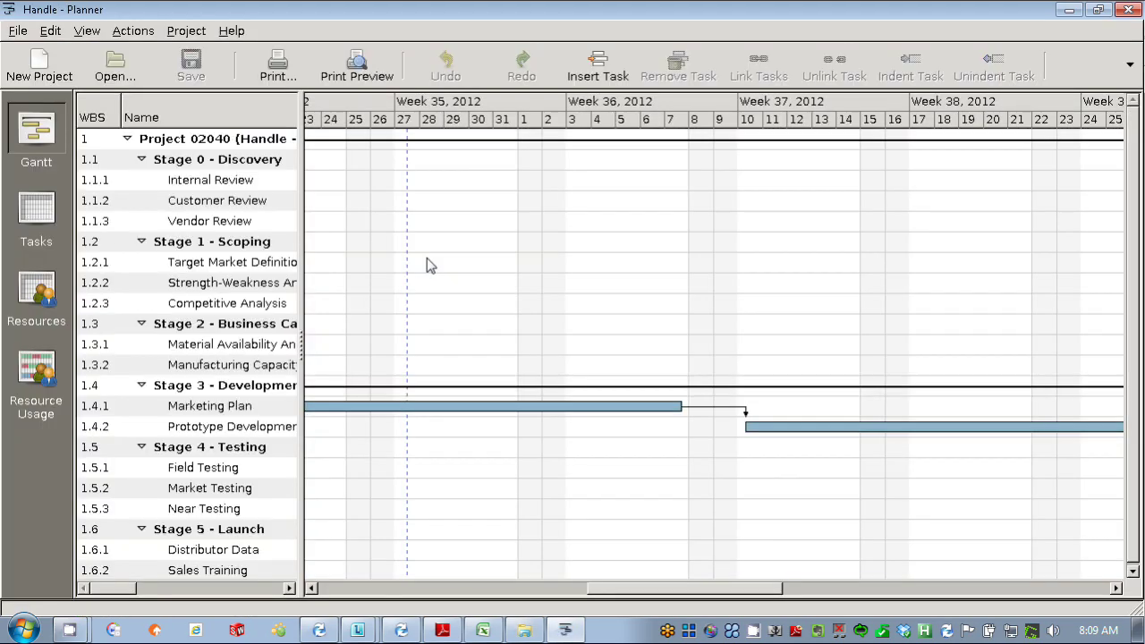
left_click_drag(301, 552, 437, 551)
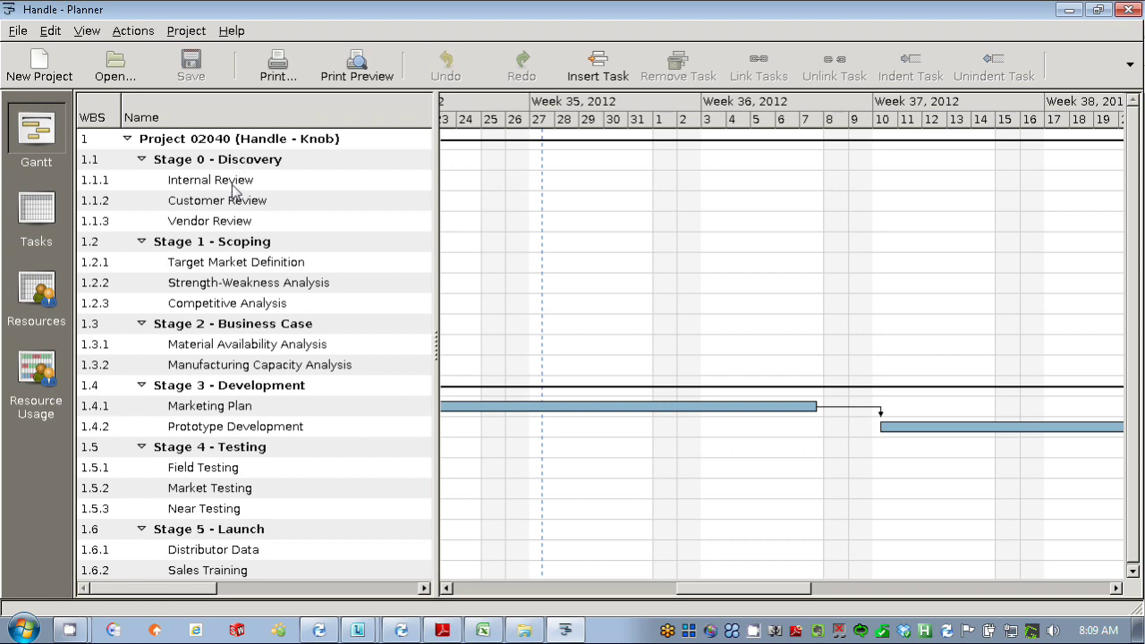
left_click(1129, 9)
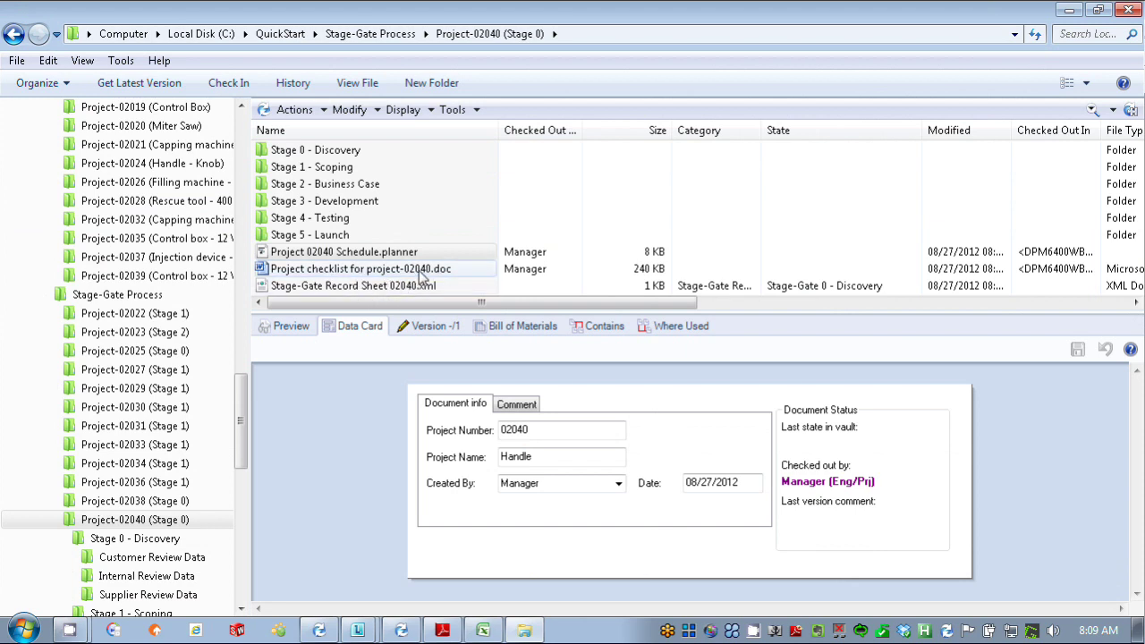
- Open the Project-02040 checklist, pre-filled with Handle and 02040, in Word, then close it saving changes
left_click(378, 269)
double_click(375, 269)
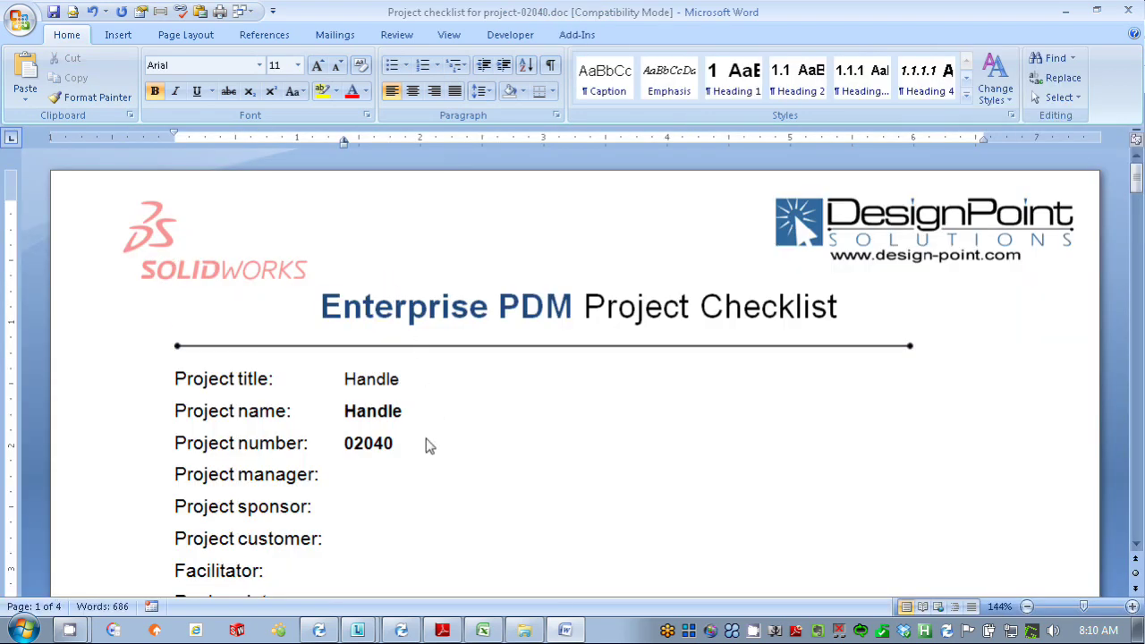
left_click(1128, 11)
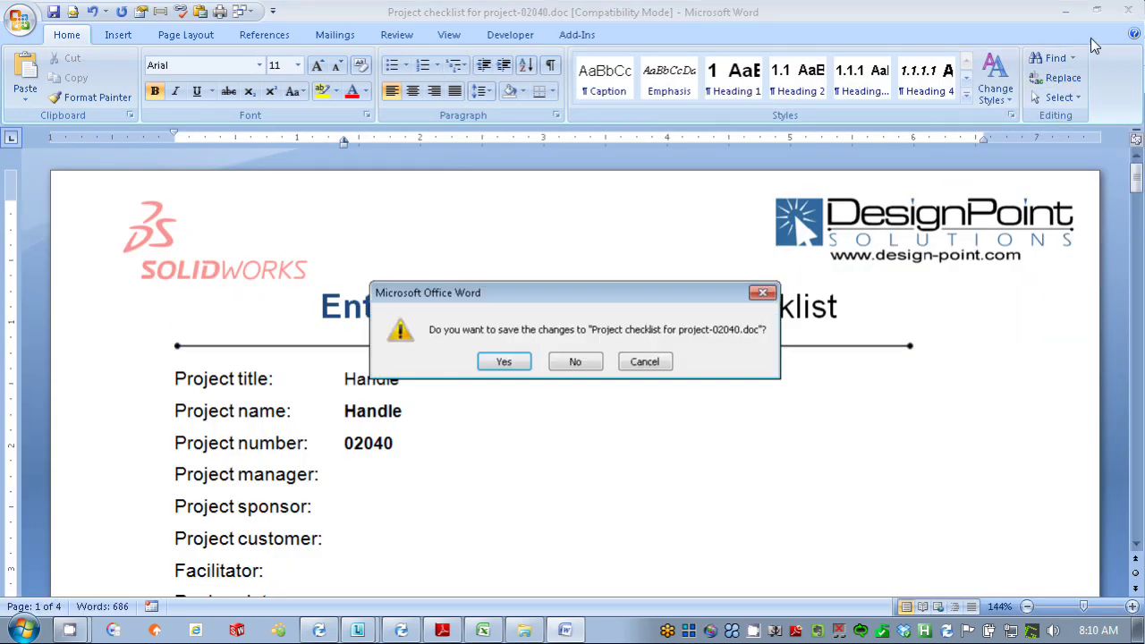
left_click(524, 372)
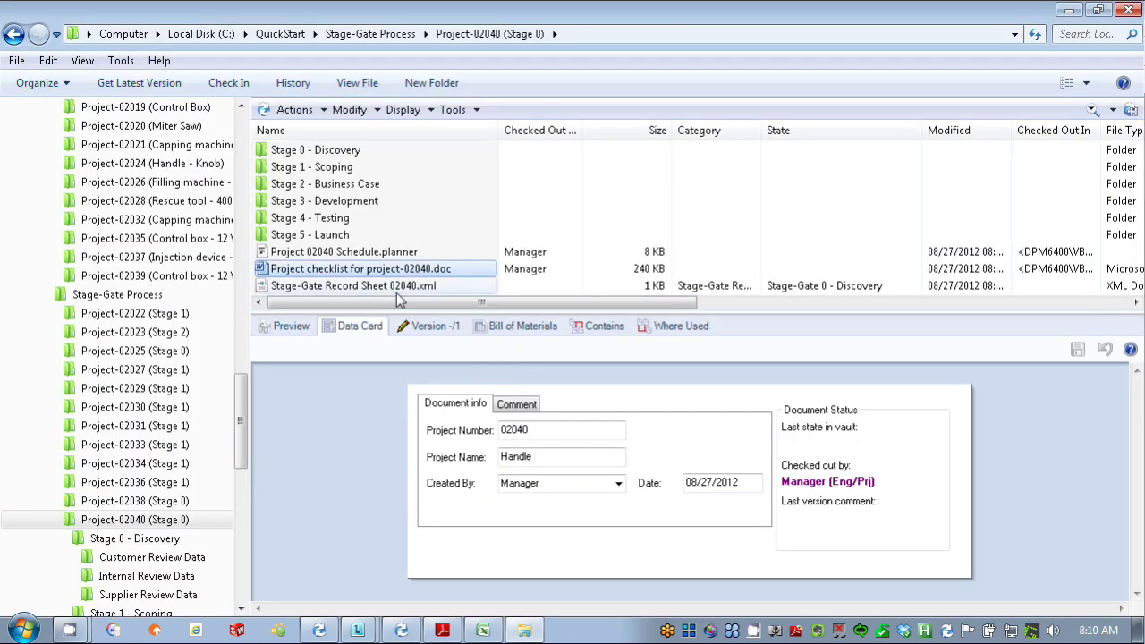
- Preview Stage-Gate Record Sheet 02040.xml, showing project 02040, customer SolidWorks, stage Stage-Gate 0 - Discovery
left_click(401, 286)
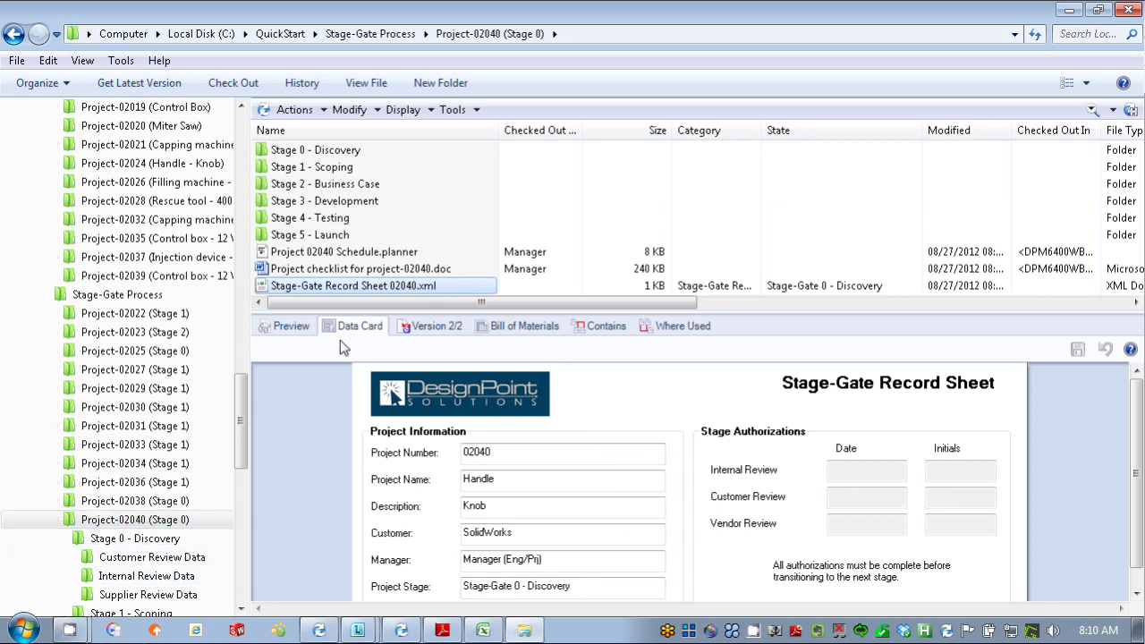
left_click(283, 328)
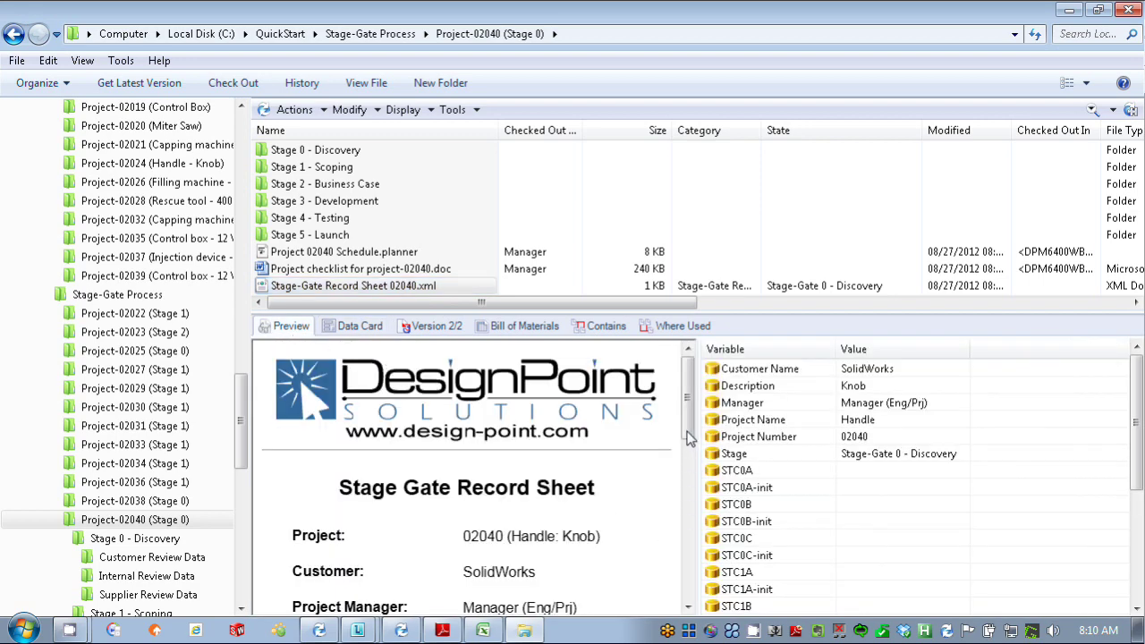
left_click_drag(690, 434, 684, 387)
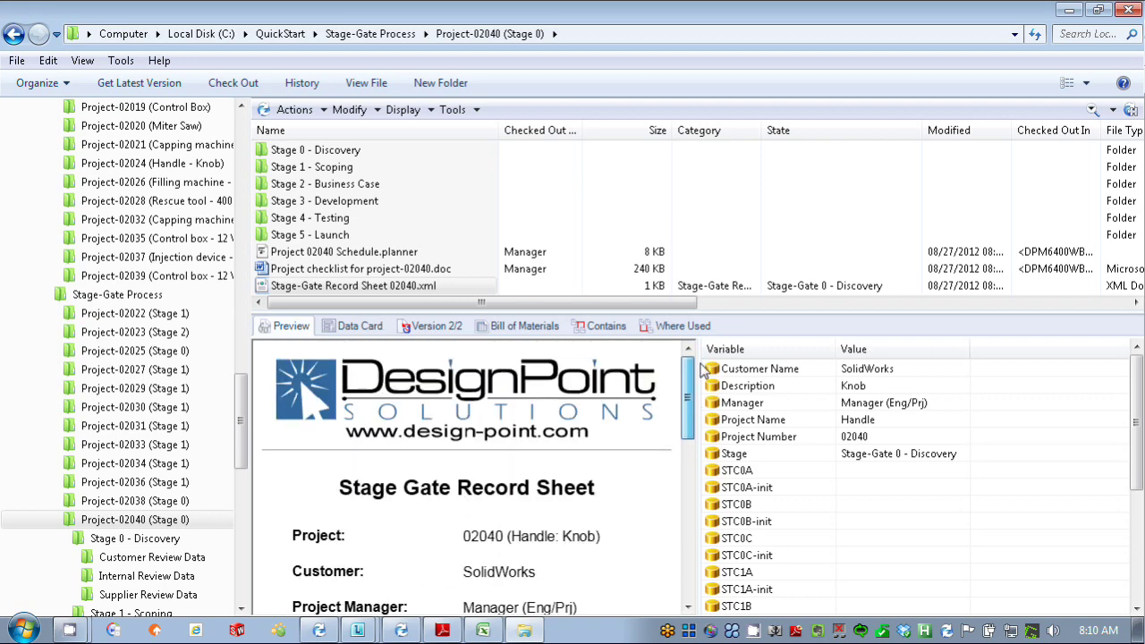
right_click(341, 292)
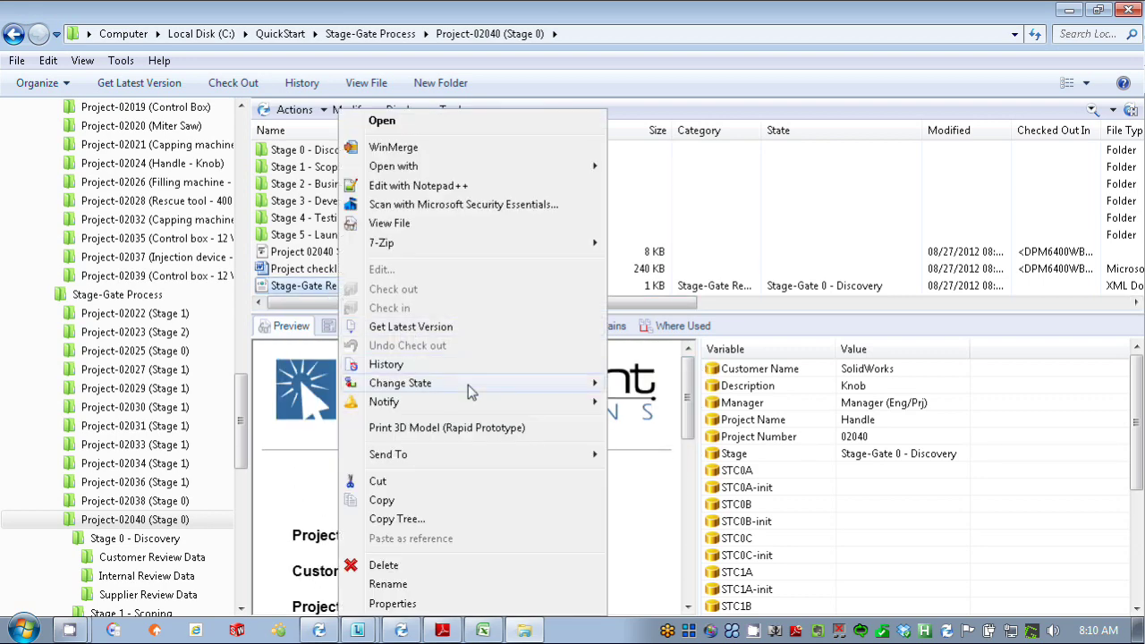
mouse_move(511, 459)
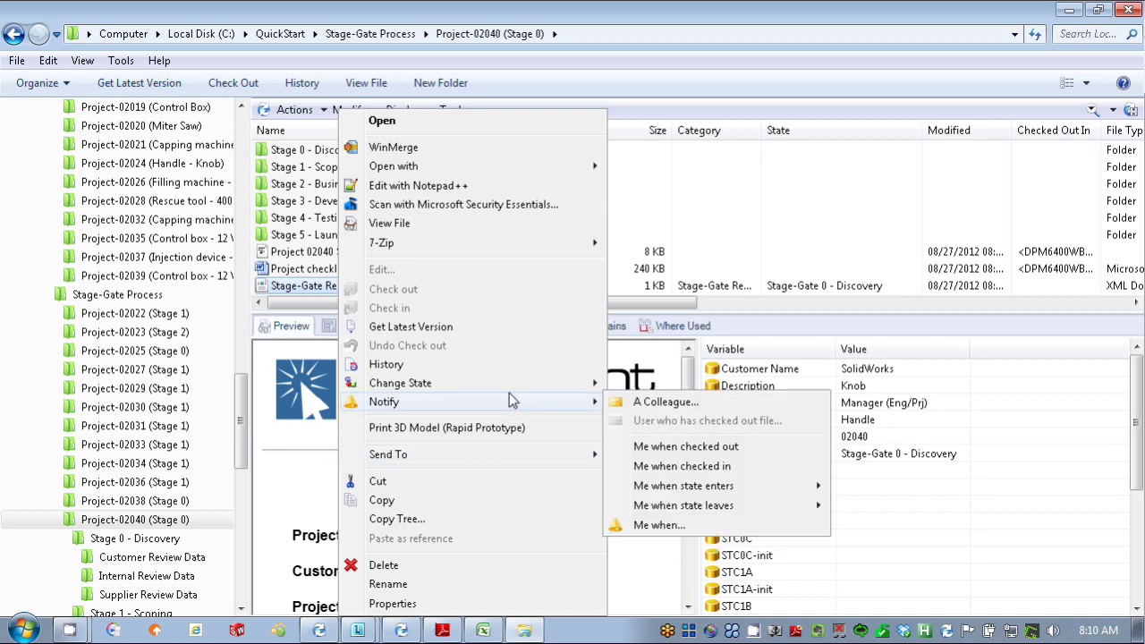
mouse_move(510, 391)
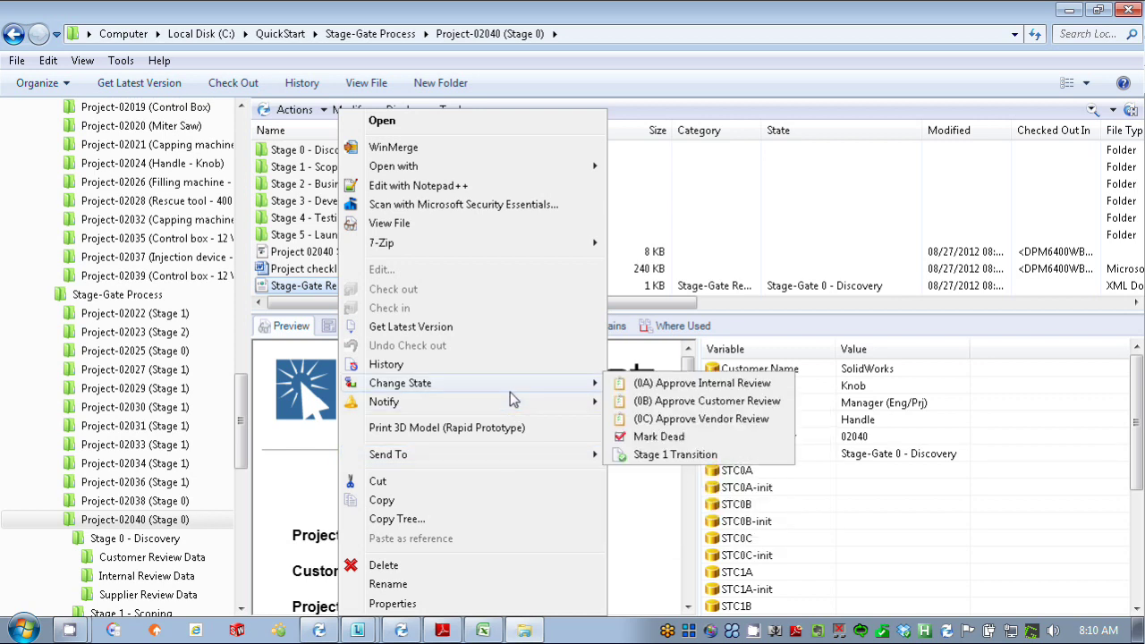
left_click(682, 462)
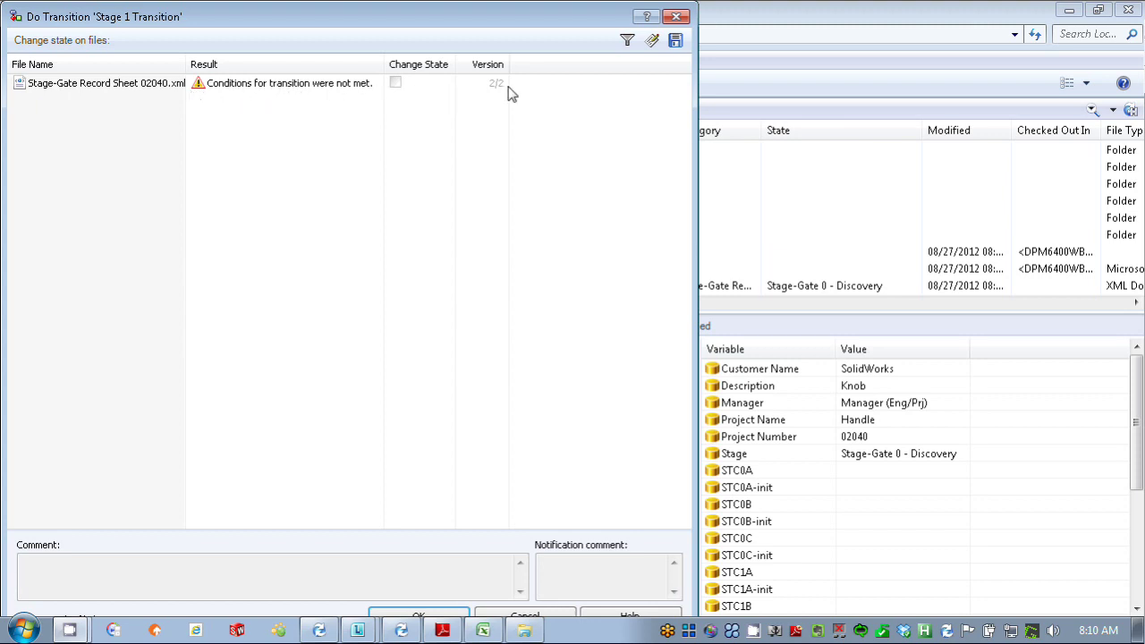
left_click(676, 16)
right_click_drag(413, 300, 399, 295)
- Approve the customer review on the record sheet with (0B) Approve Customer Review, confirming with the password
right_click(399, 295)
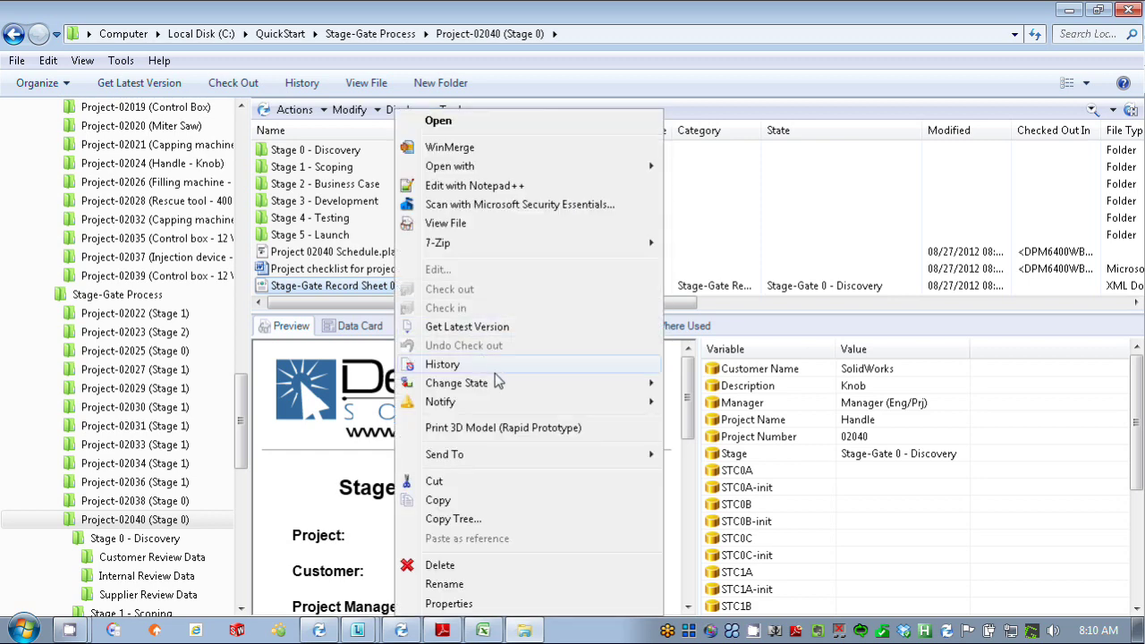
mouse_move(500, 384)
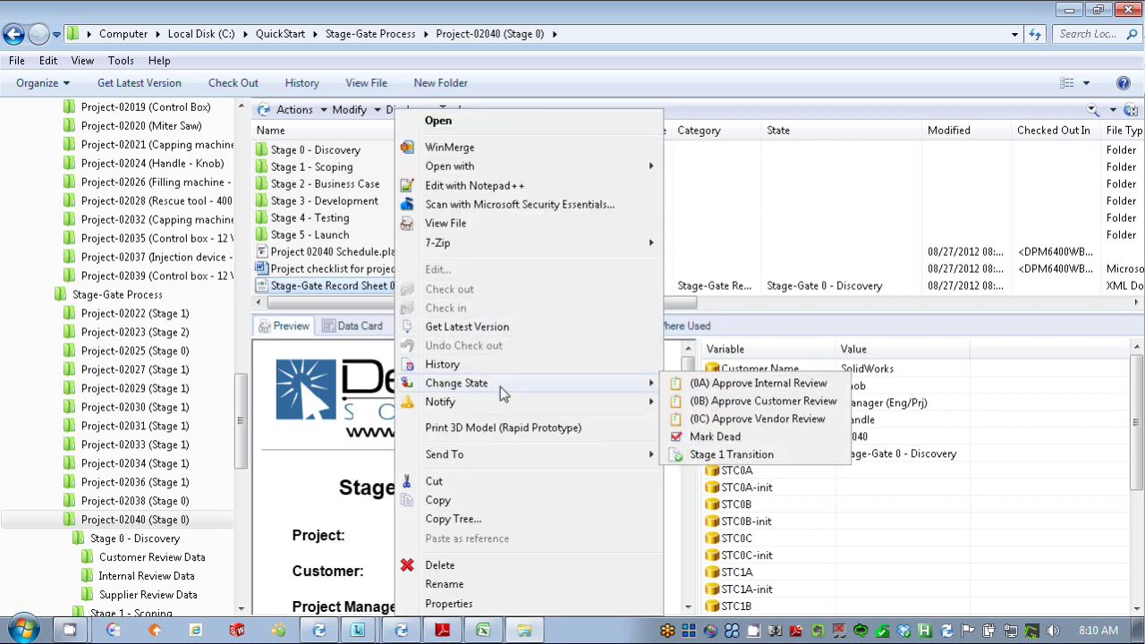
left_click(699, 402)
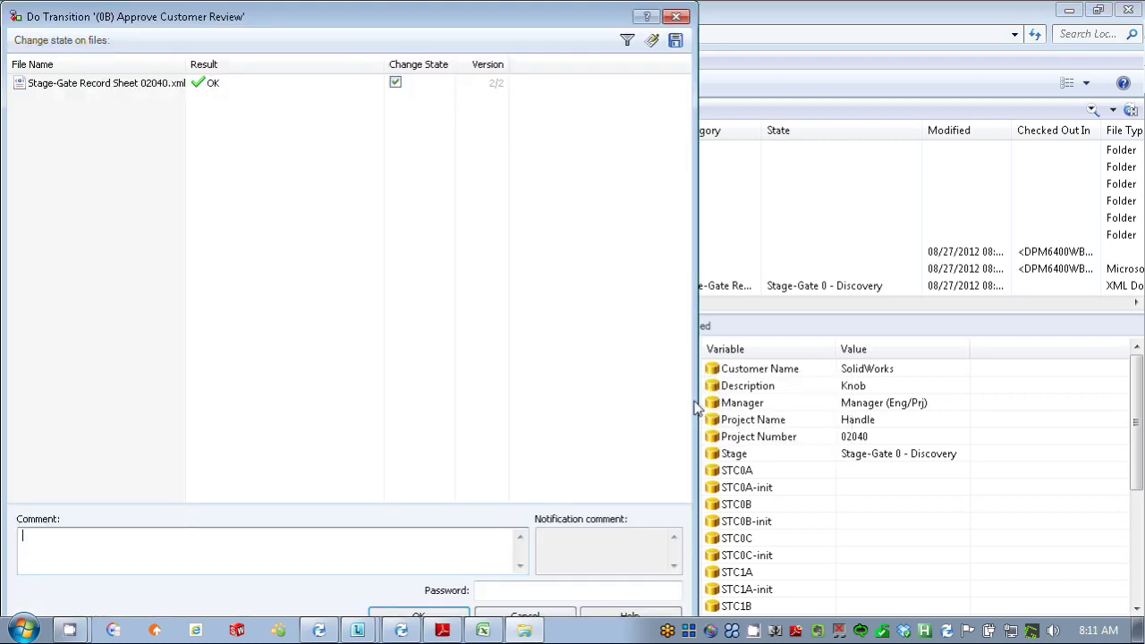
left_click(551, 589)
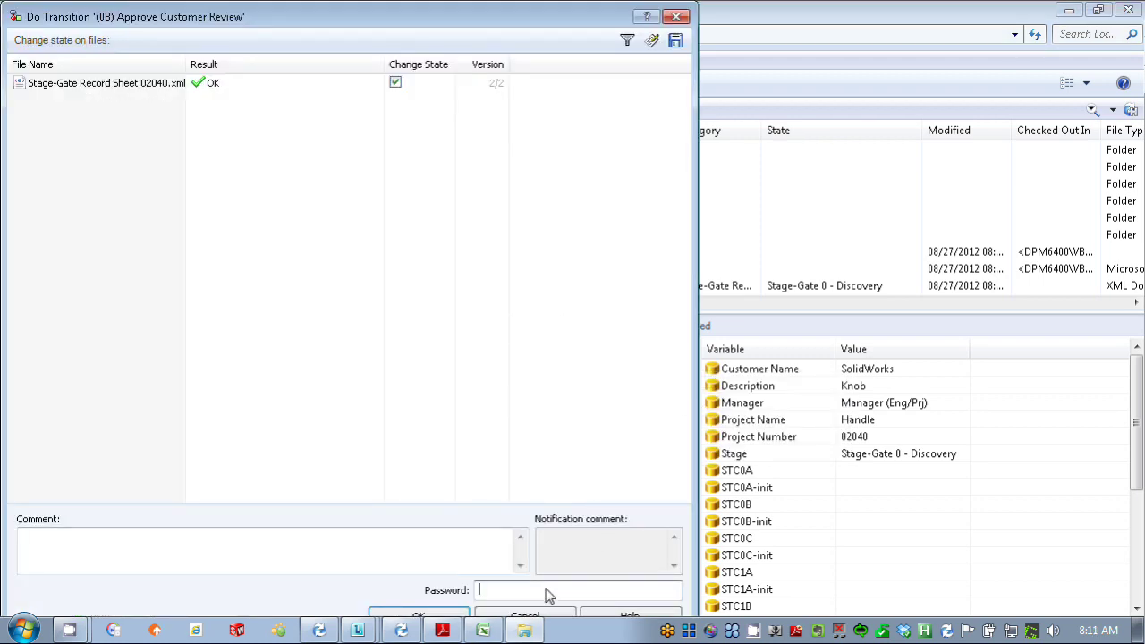
key("Return")
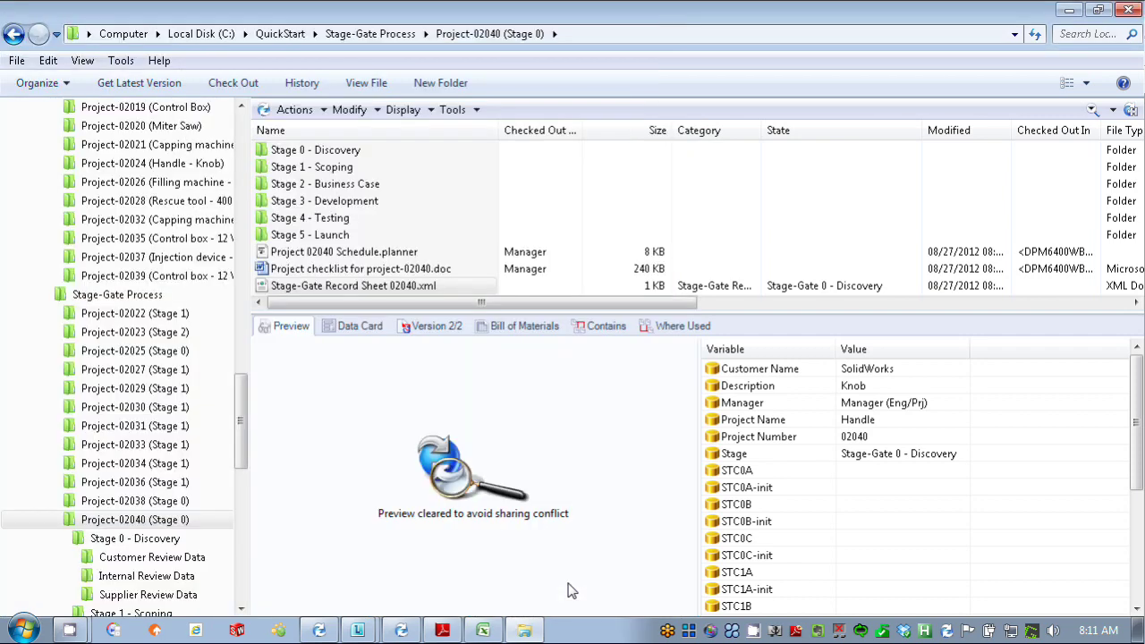
- Approve the internal review on the record sheet with (0A) Approve Internal Review, confirming with the password
right_click(361, 283)
mouse_move(524, 382)
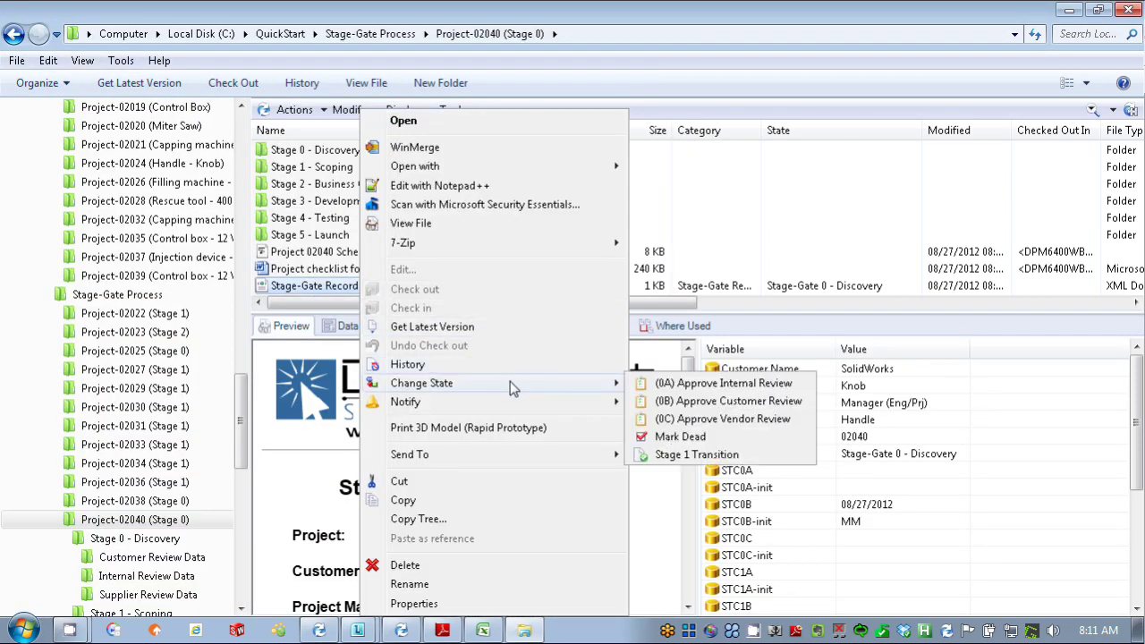
left_click(722, 383)
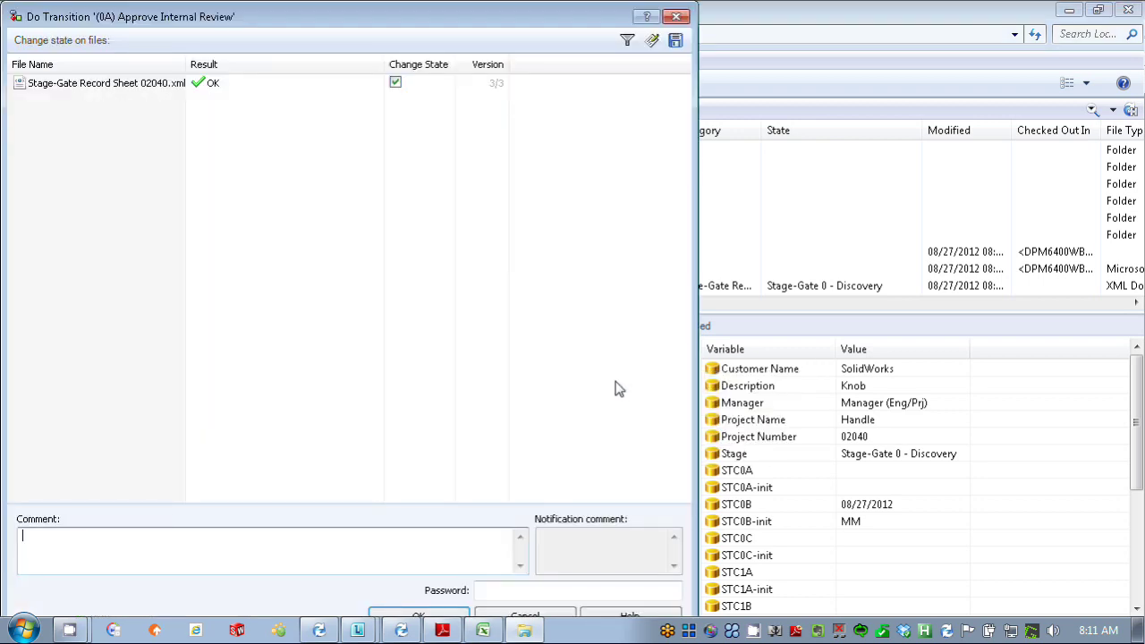
type("p")
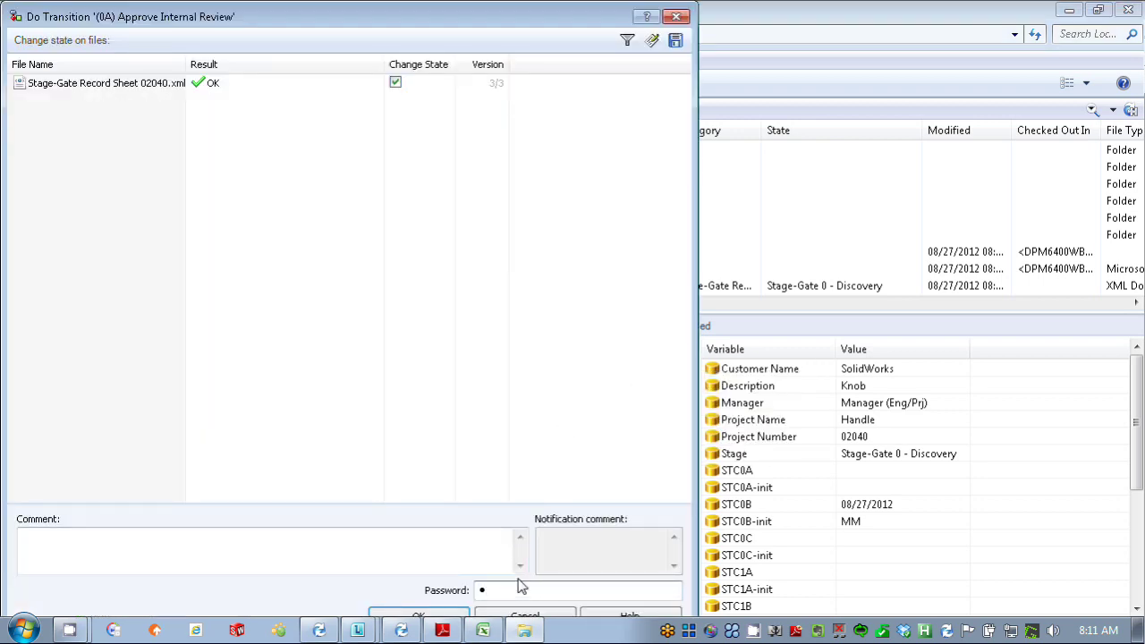
key("Return")
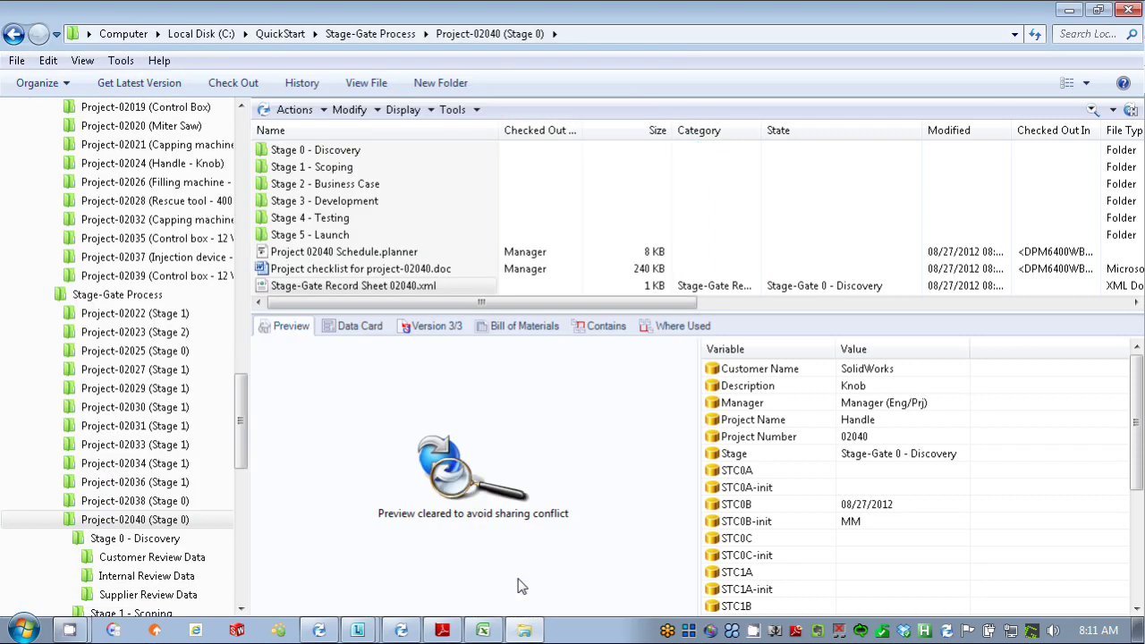
left_click(361, 326)
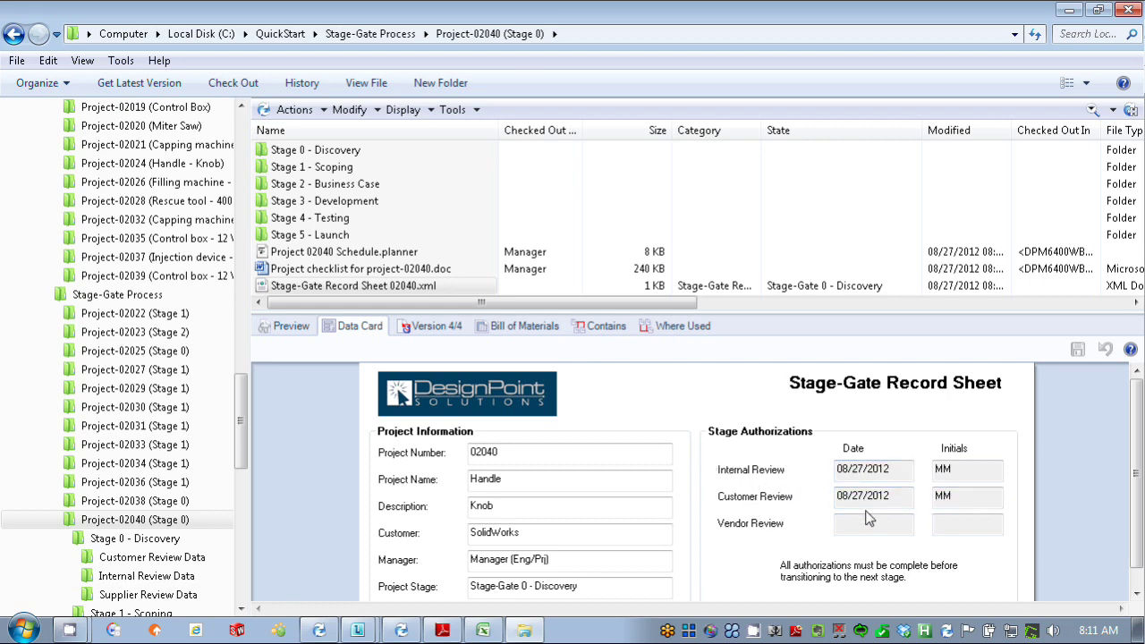
left_click(302, 329)
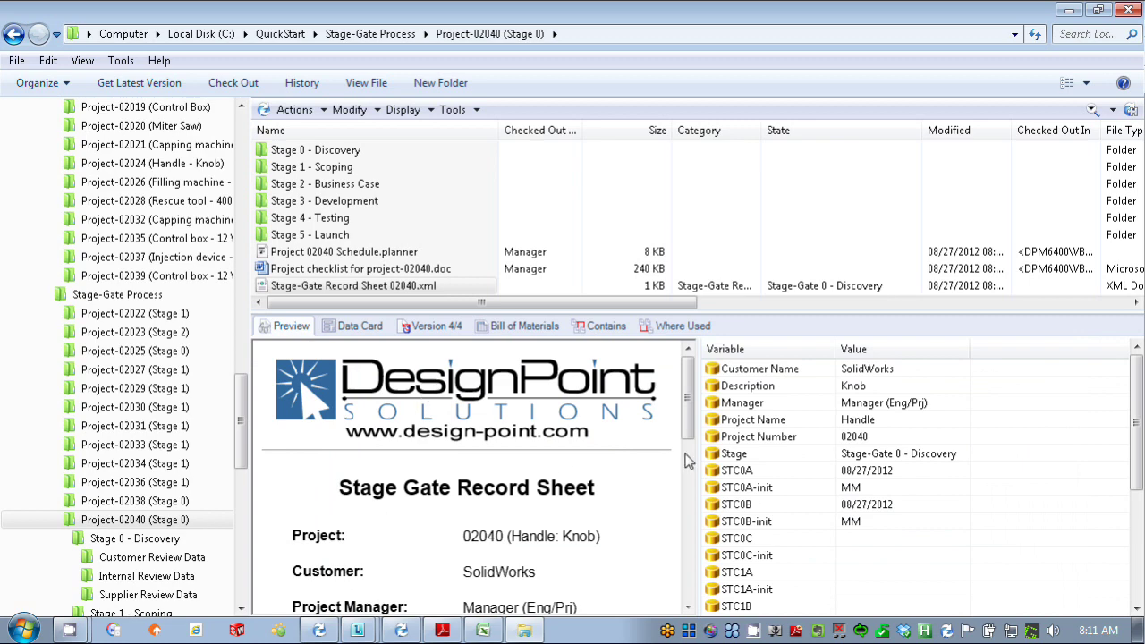
scroll(687, 461, "down", 5)
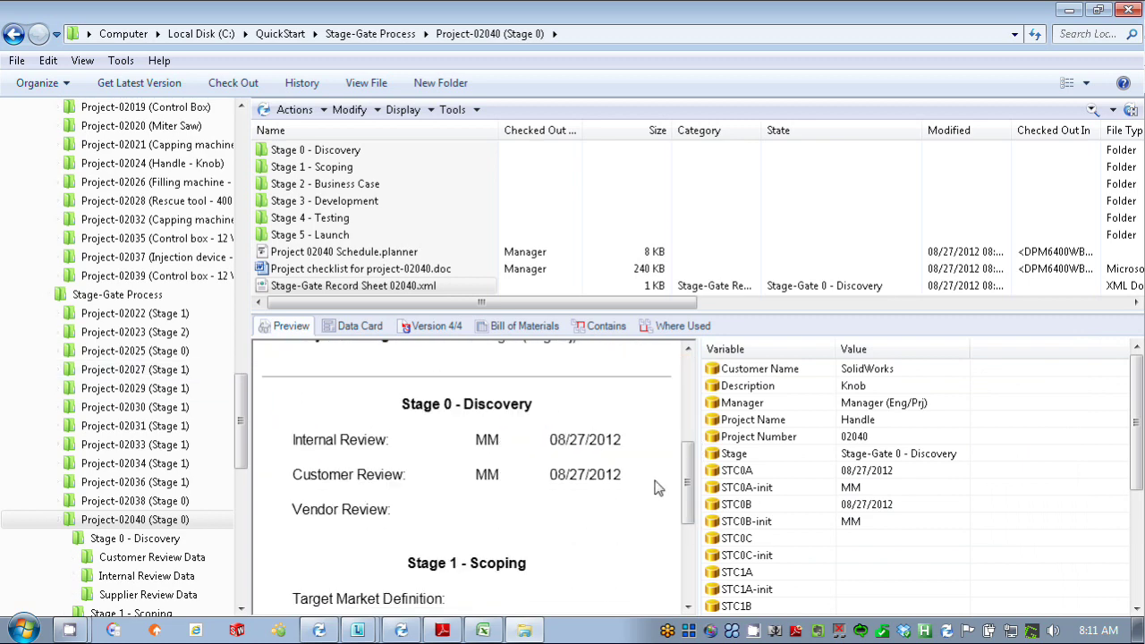
scroll(689, 488, "up", 5)
left_click(351, 327)
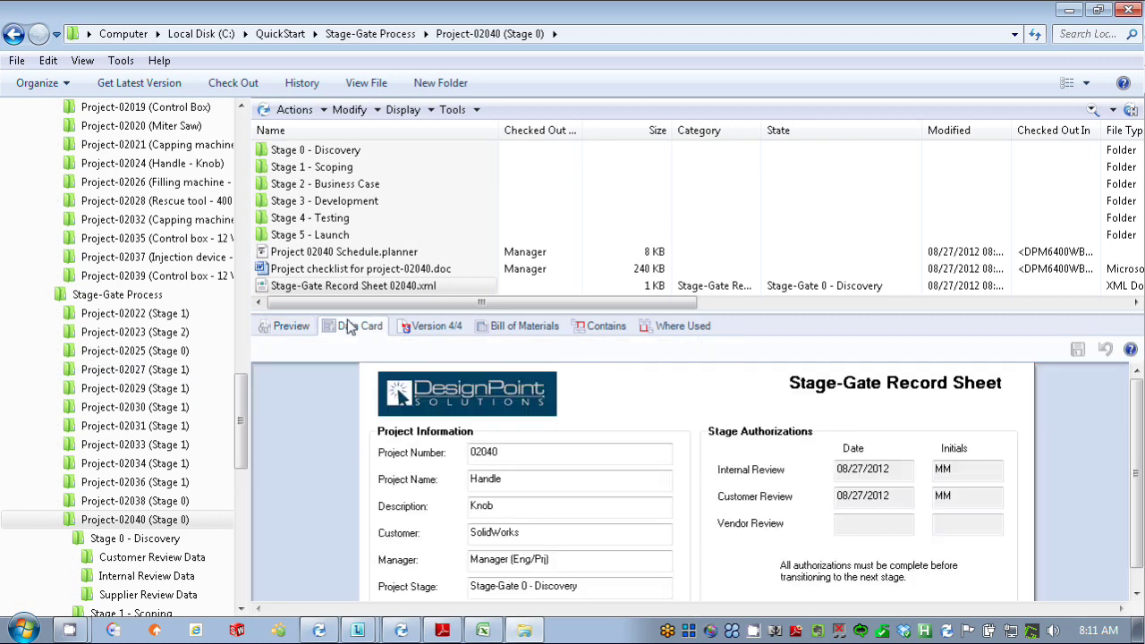
- Try the (0B) Approve Customer Review transition again and dismiss it when it fails
right_click(458, 287)
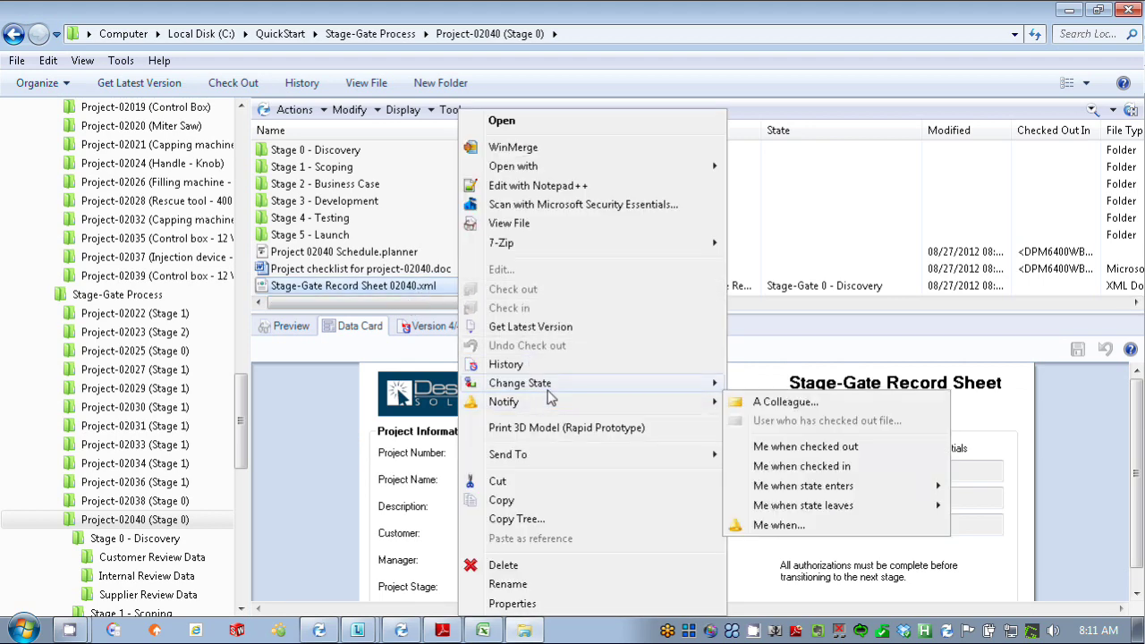
mouse_move(549, 394)
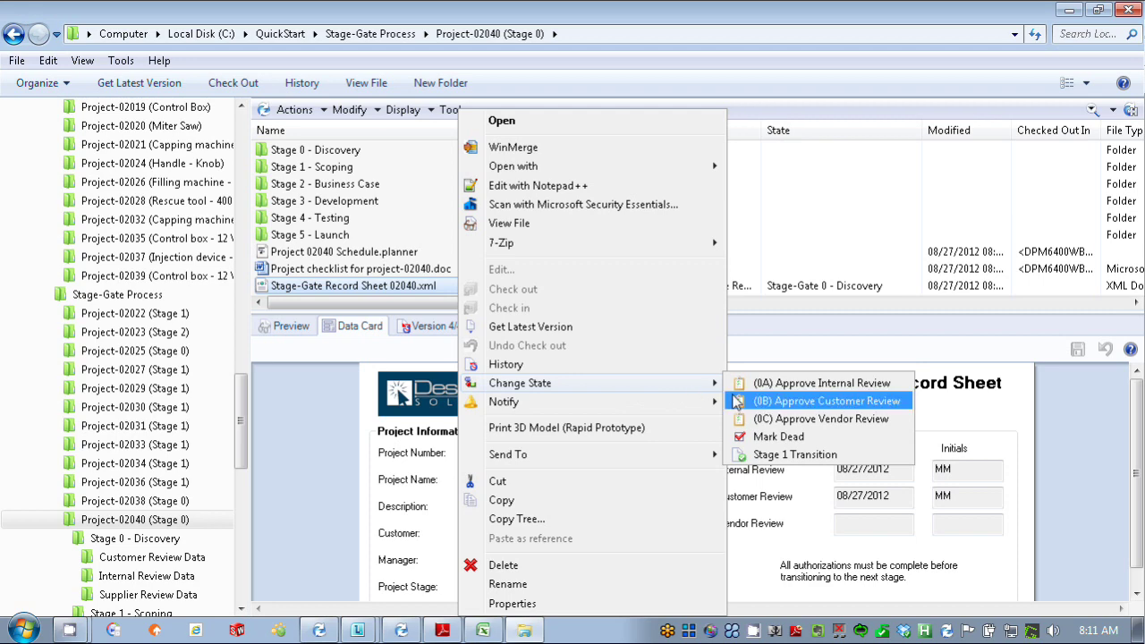
left_click(805, 401)
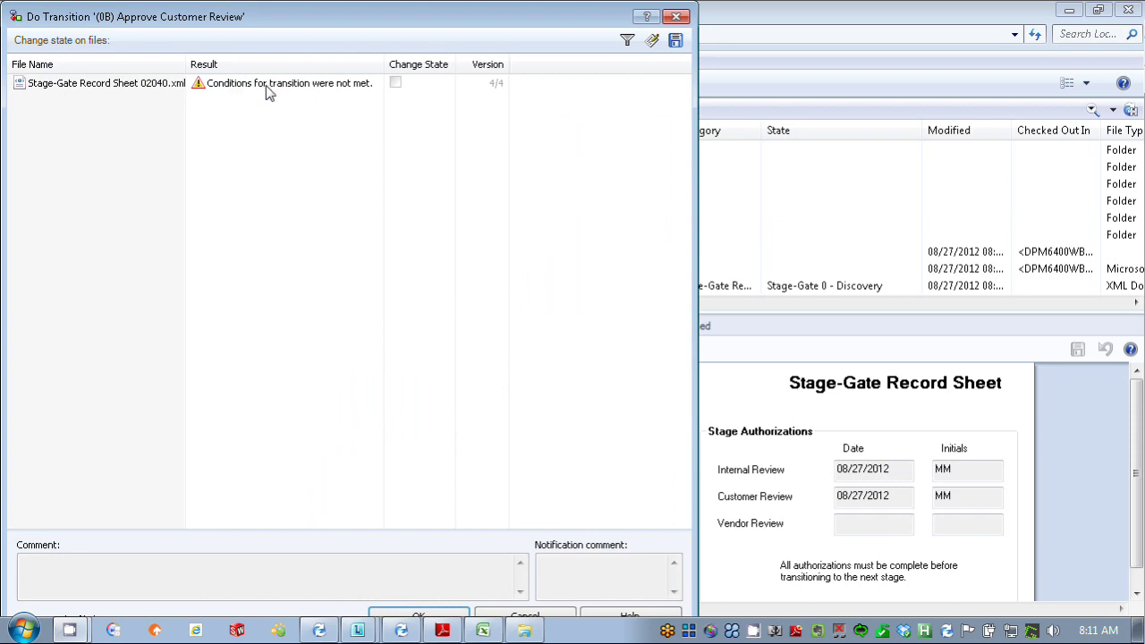
left_click(677, 18)
- Approve the vendor review with (0C) Approve Vendor Review, confirming with the password
right_click(431, 286)
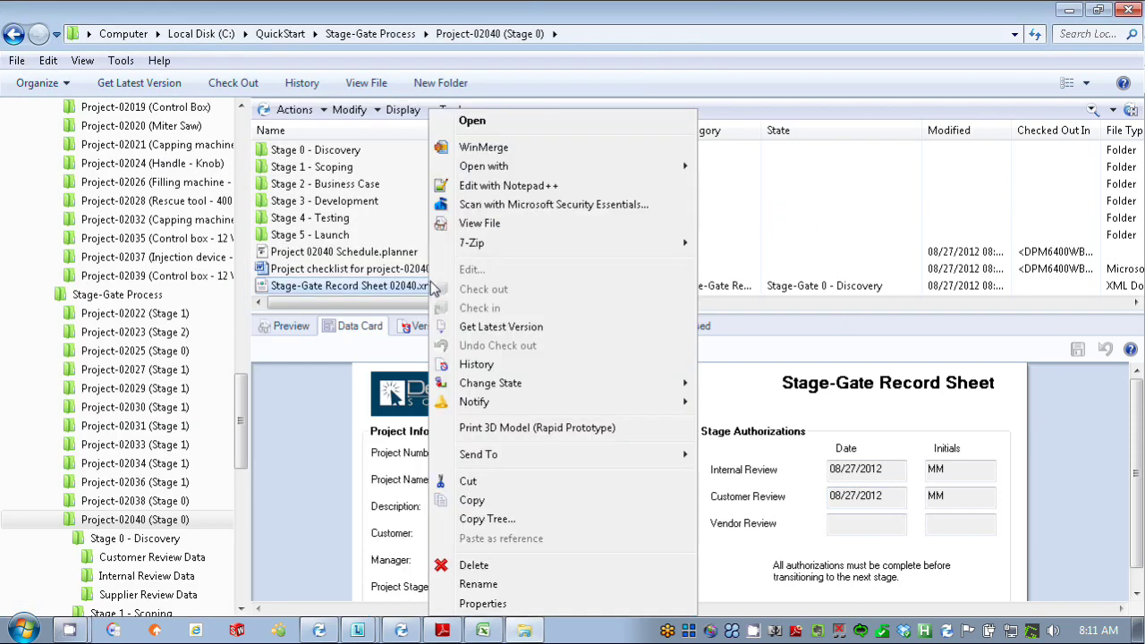
mouse_move(588, 381)
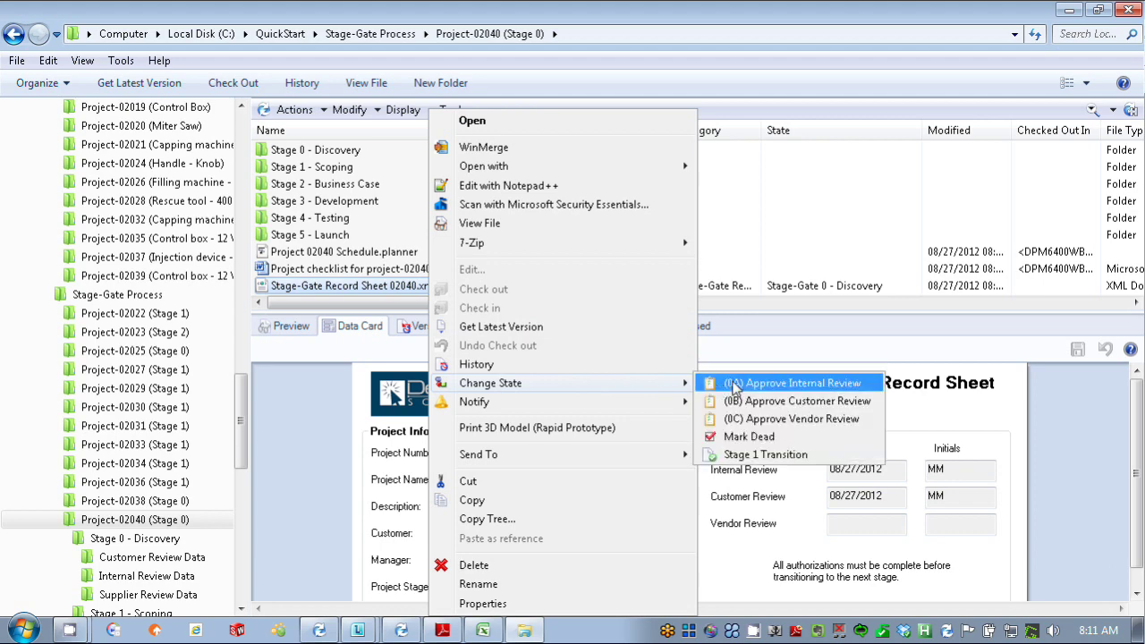
left_click(769, 419)
left_click(535, 591)
key("Return")
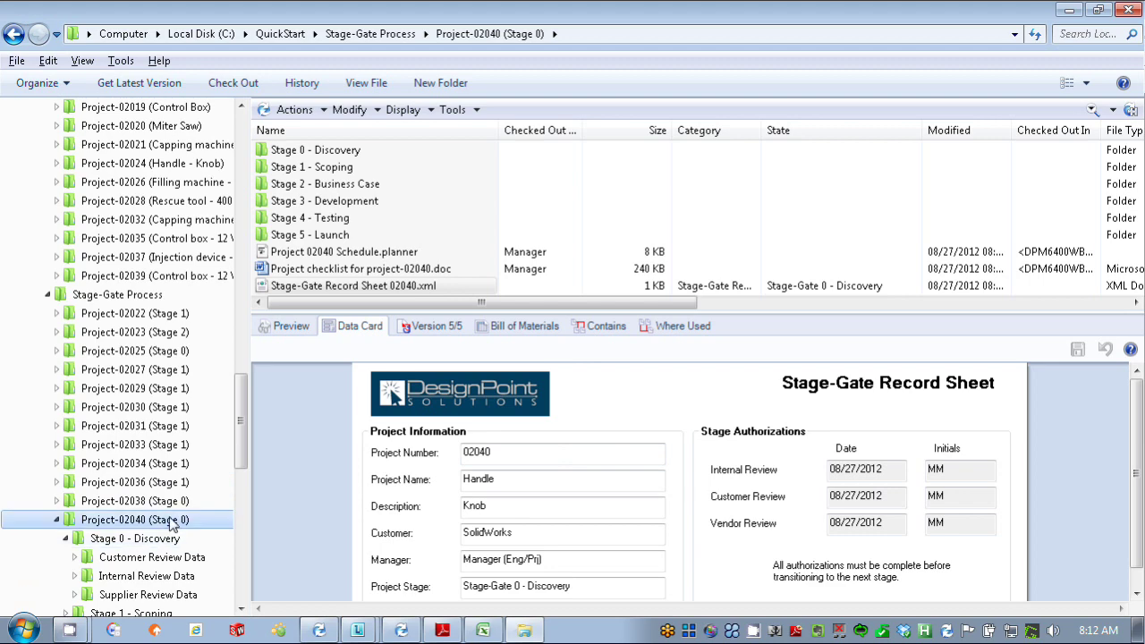
- Run the Stage 1 Transition on the 02040 record sheet, confirming with the password
right_click(402, 291)
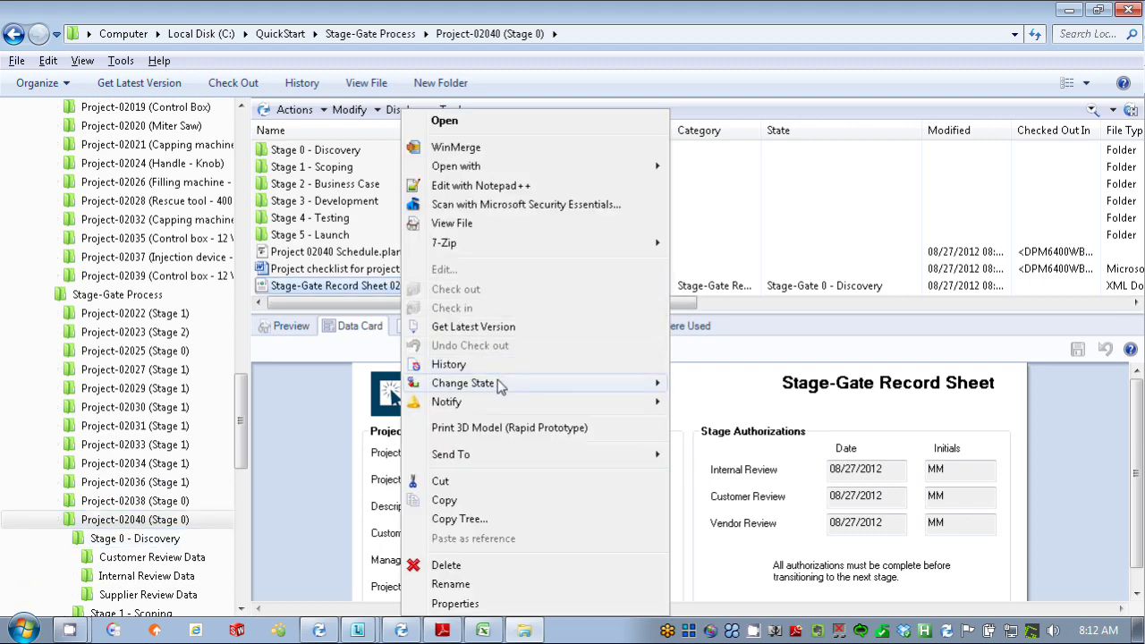
mouse_move(501, 384)
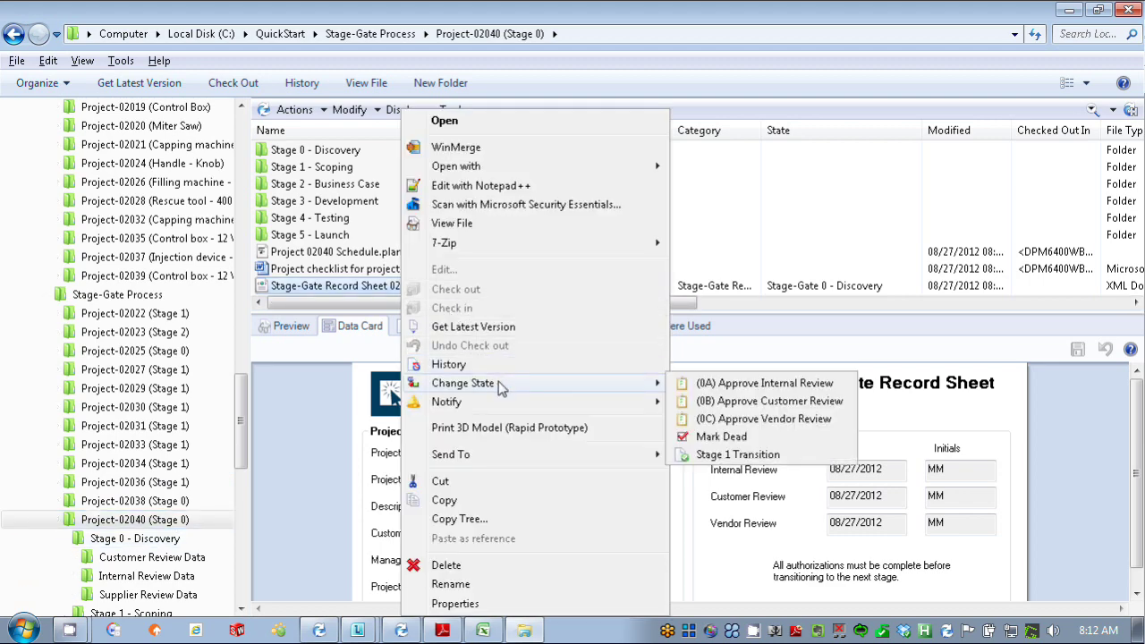
left_click(747, 456)
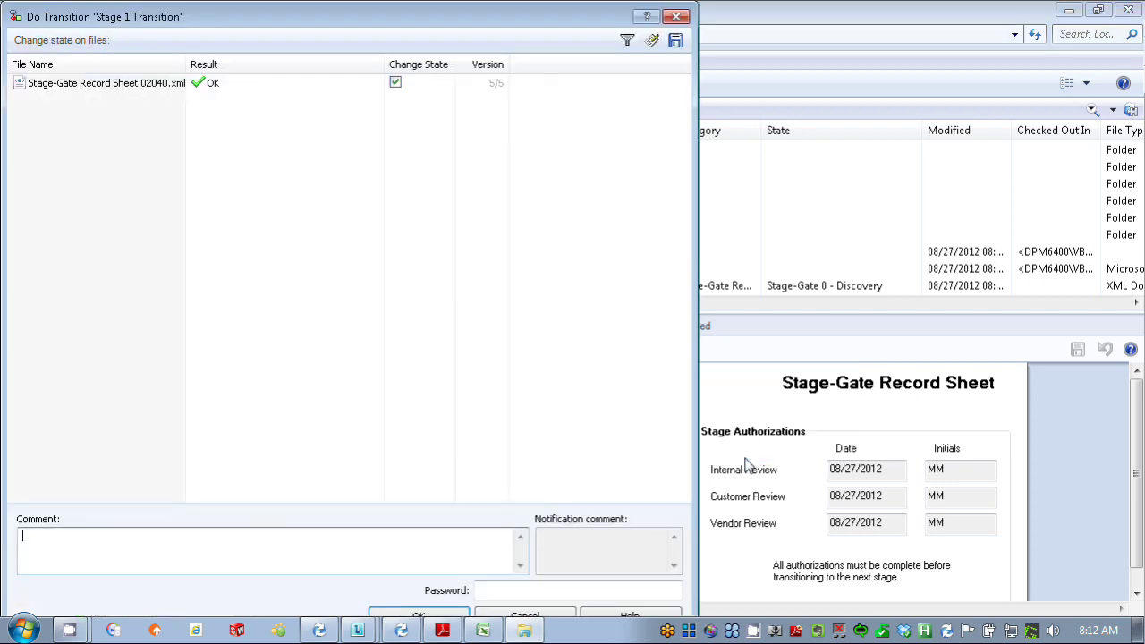
left_click(532, 591)
type("••")
key("Return")
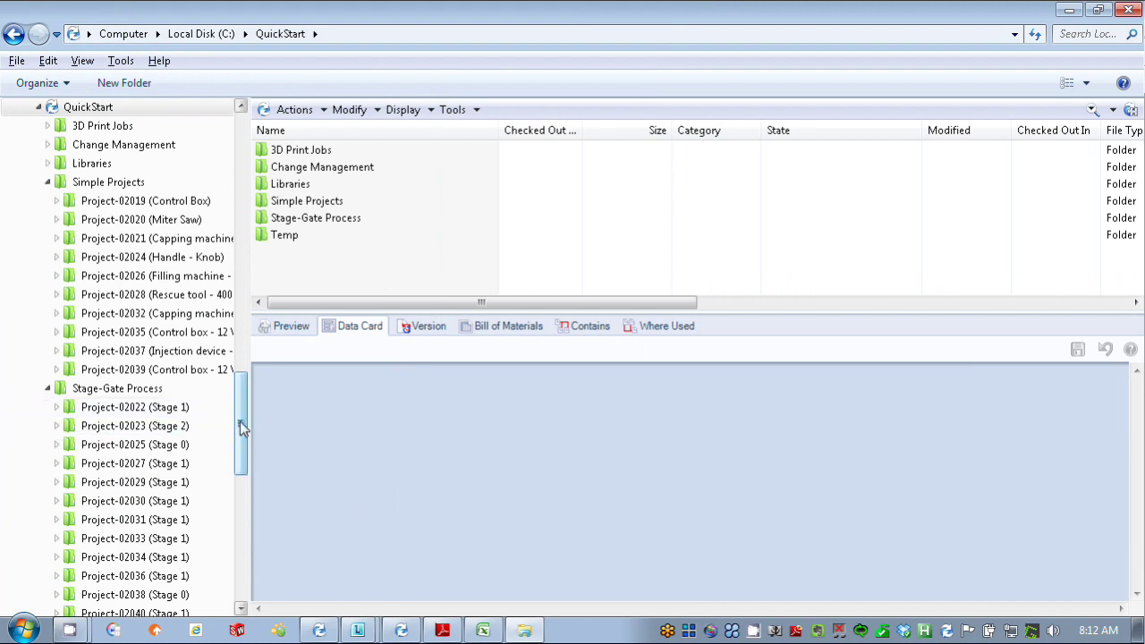
- Open Project-02040 (Stage 1), check the record sheet's data card, then open Stage 0 - Discovery's Internal Review Data
scroll(243, 424, "down", 2)
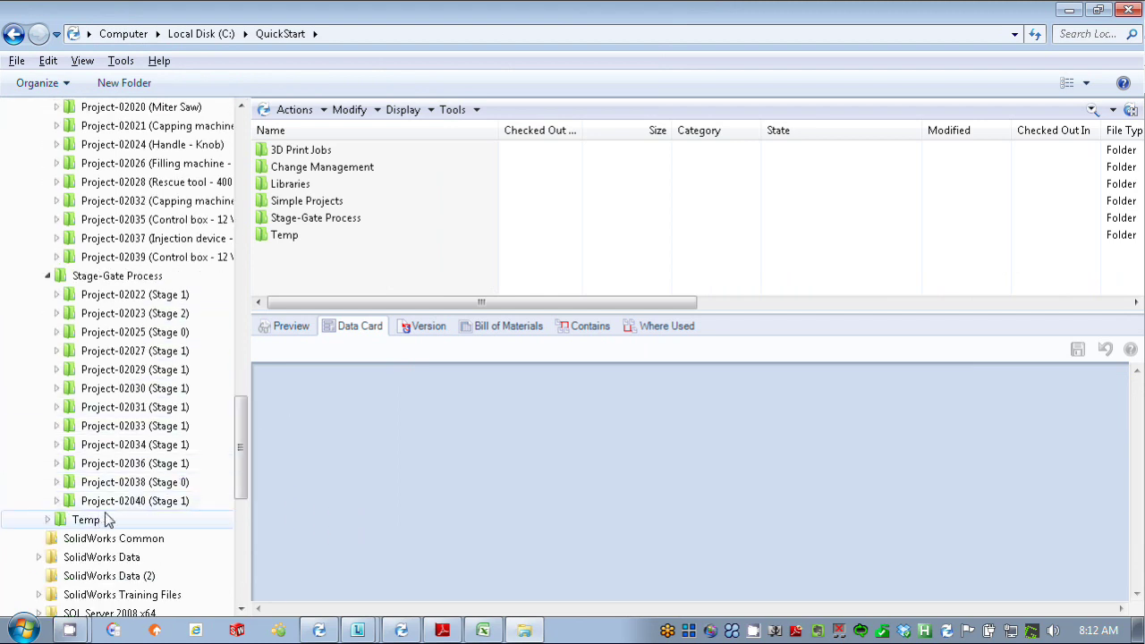
left_click(158, 503)
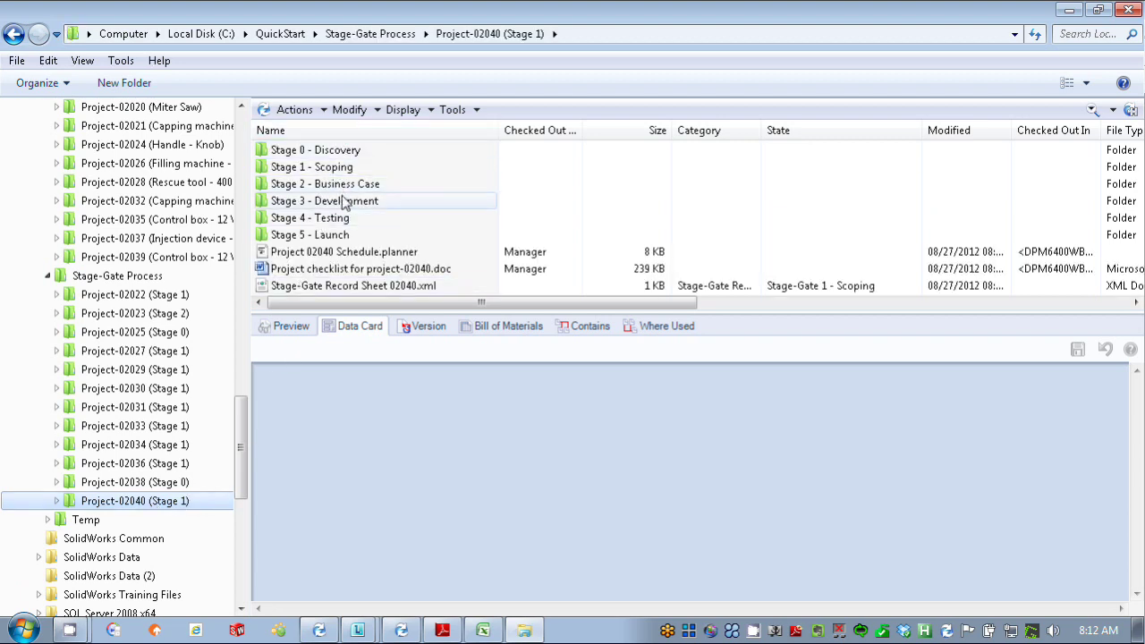
left_click(351, 287)
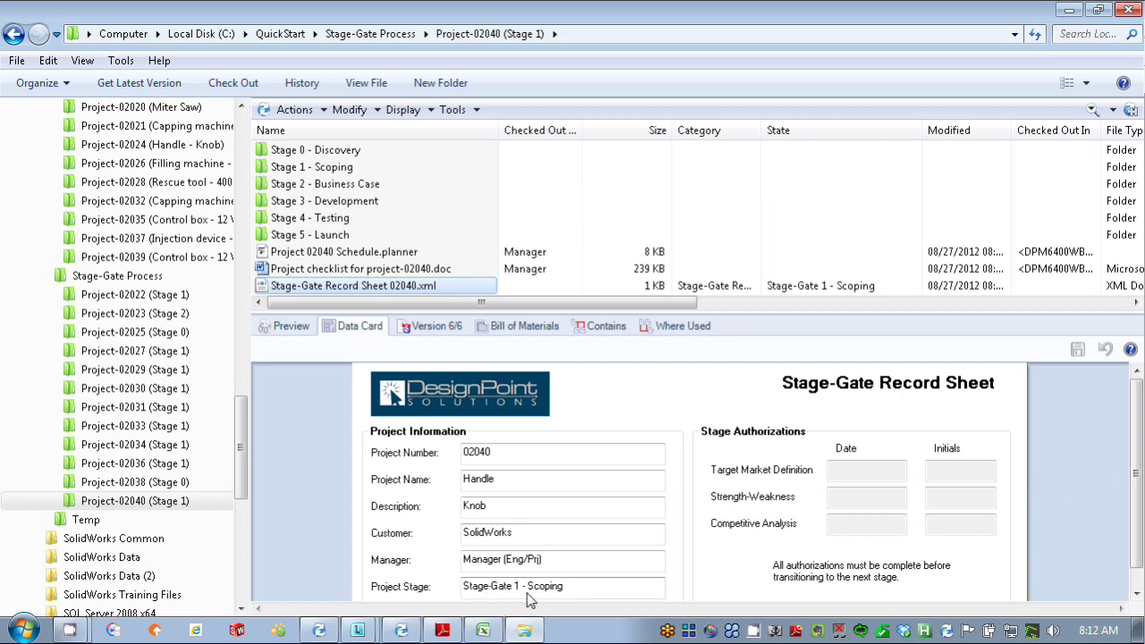
double_click(322, 157)
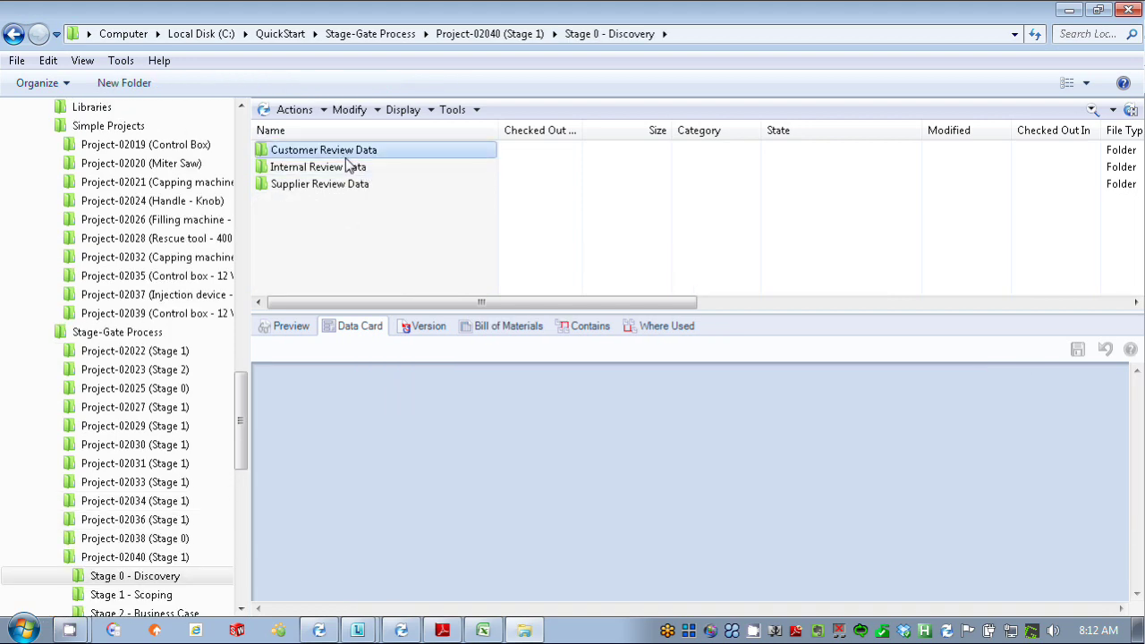
left_click(18, 38)
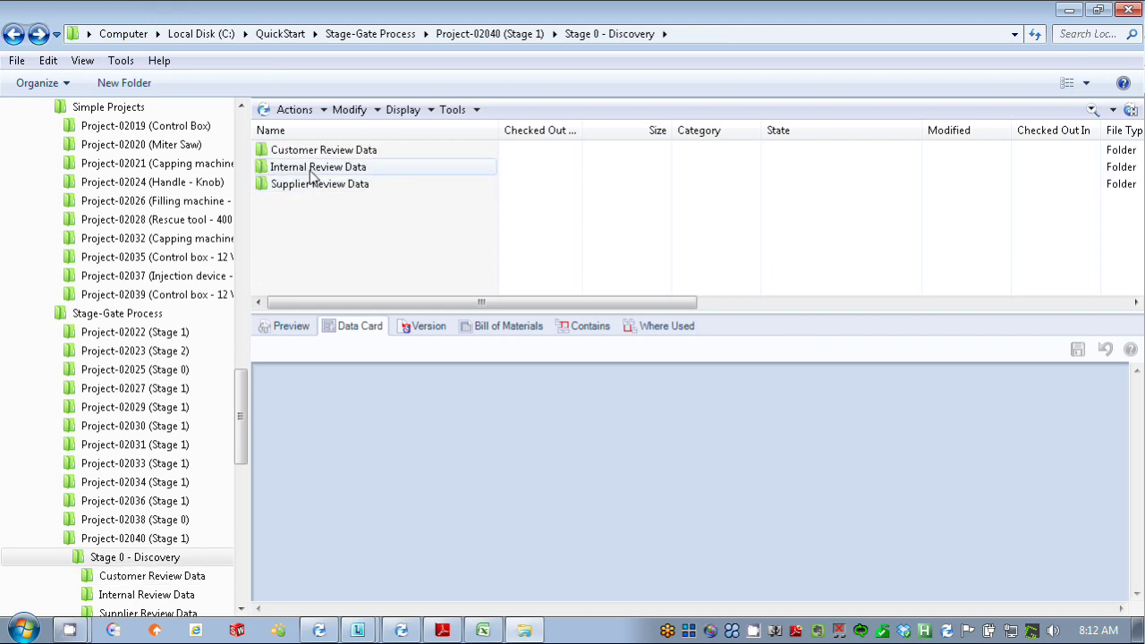
left_click(313, 170)
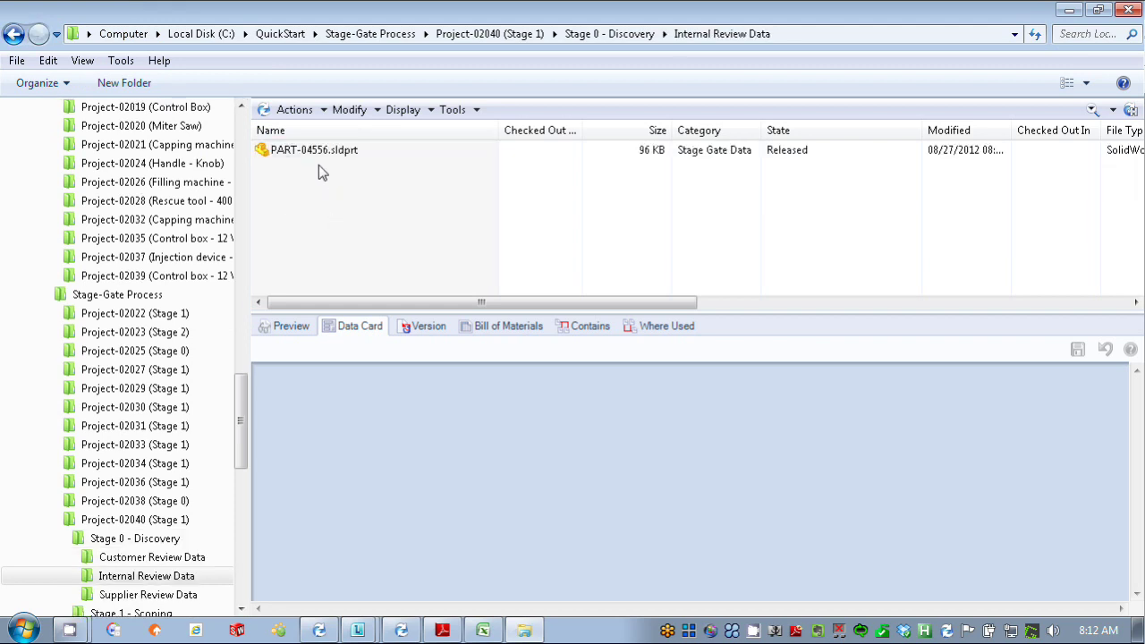
- Attempt 'Change according to ECO' on released PART-04556.sldprt with the password; it is refused
right_click(331, 154)
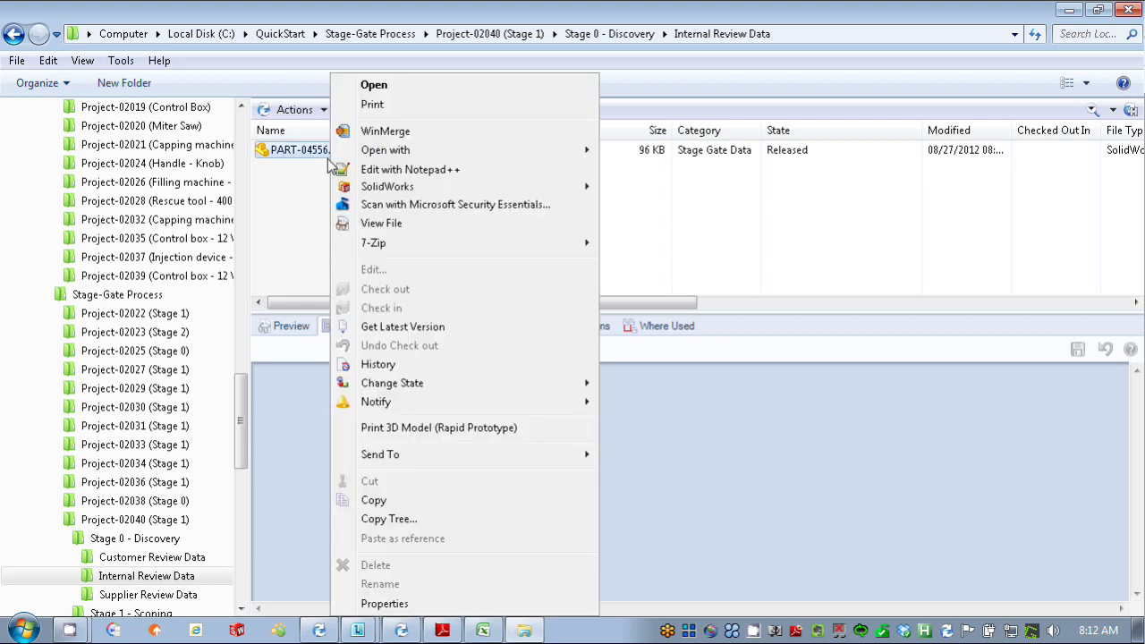
mouse_move(462, 385)
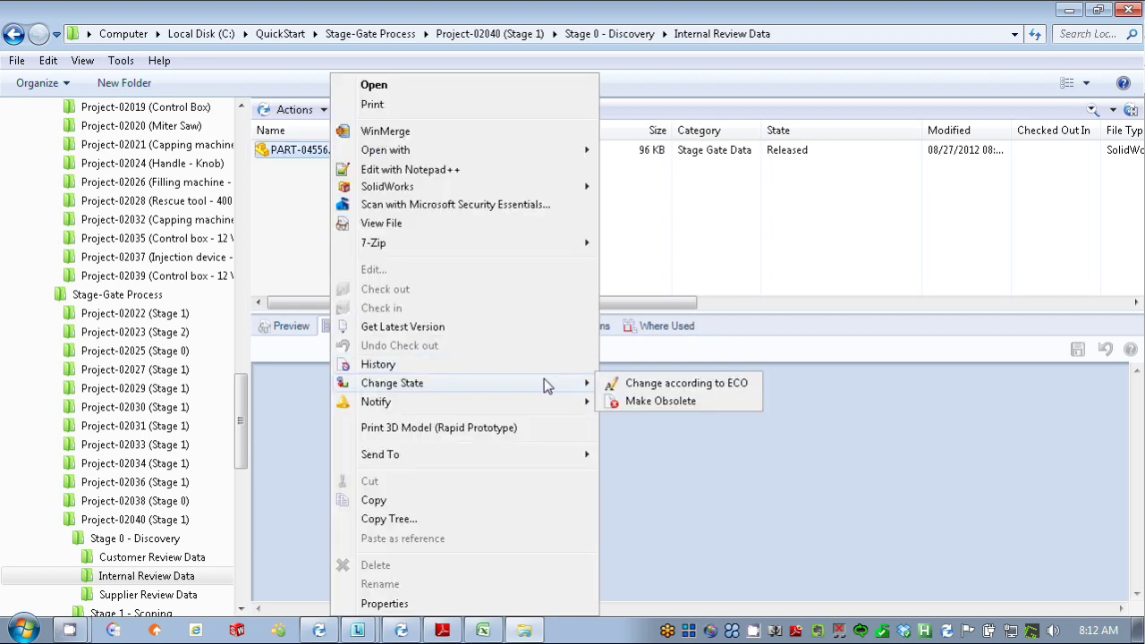
left_click(620, 385)
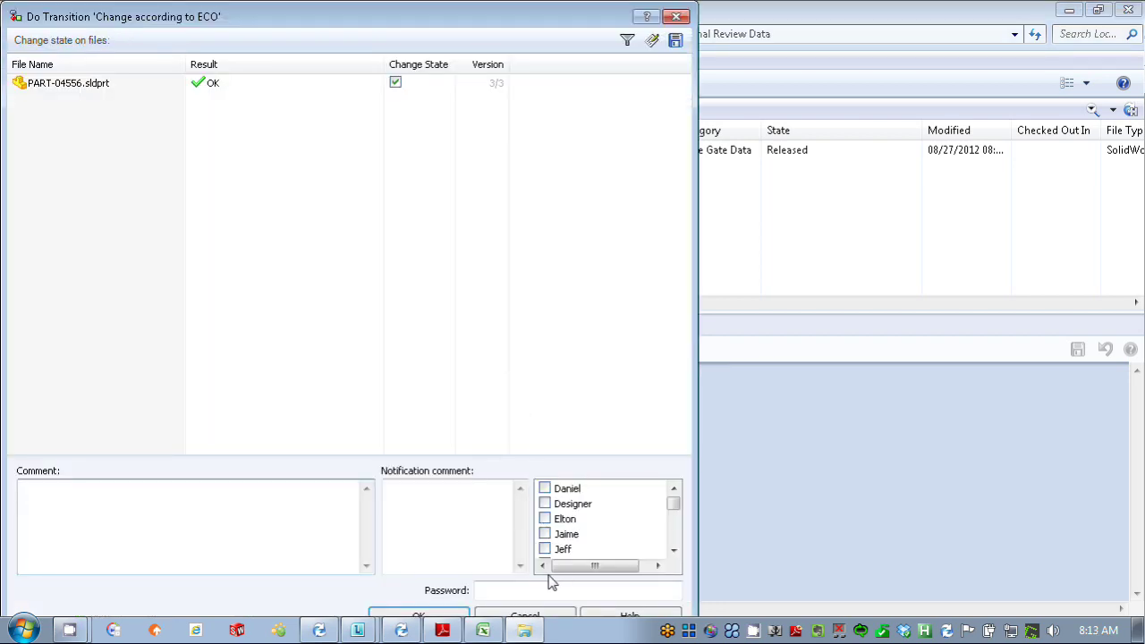
left_click(551, 586)
type("••")
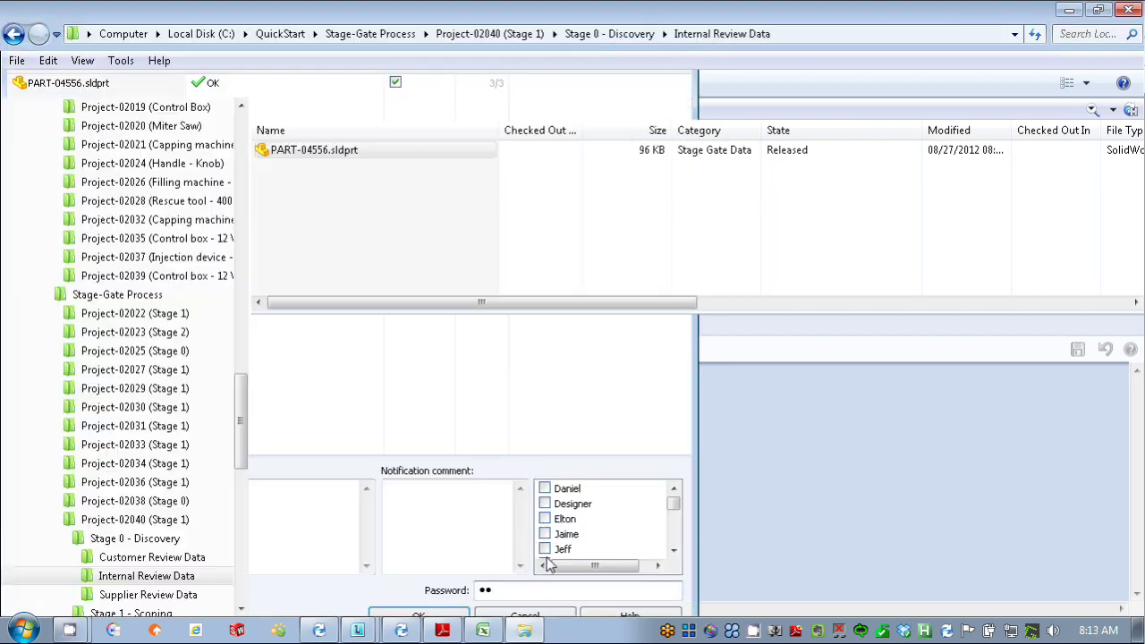
key("Return")
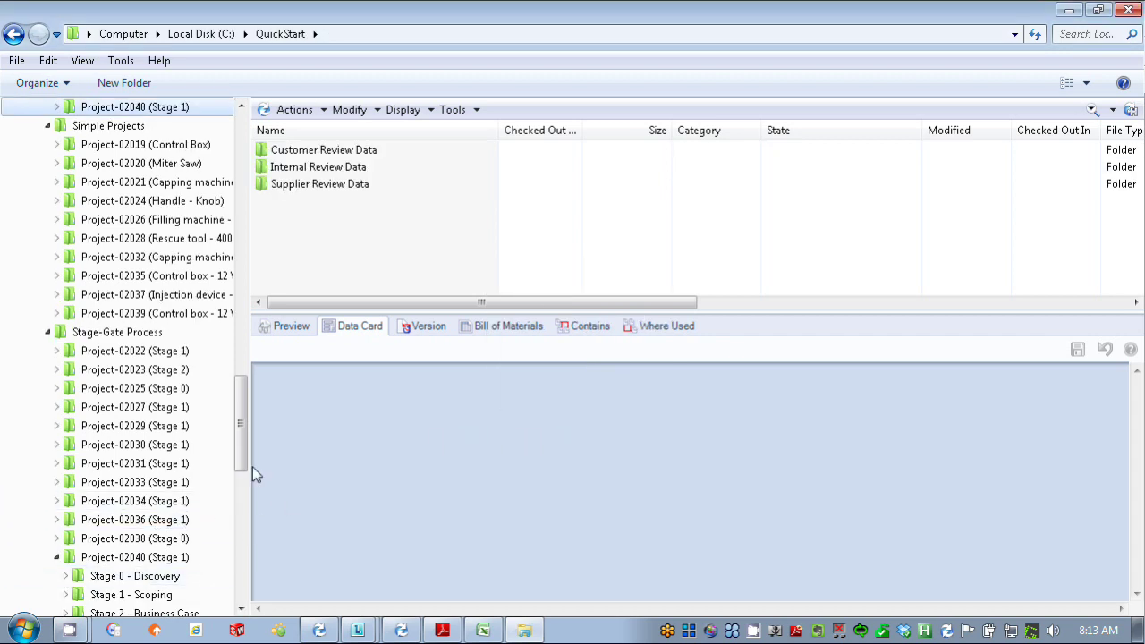
- Select Project-02040 (Stage 1) and view the Stage-Gate Record Sheet 02040.xml data card
left_click(165, 558)
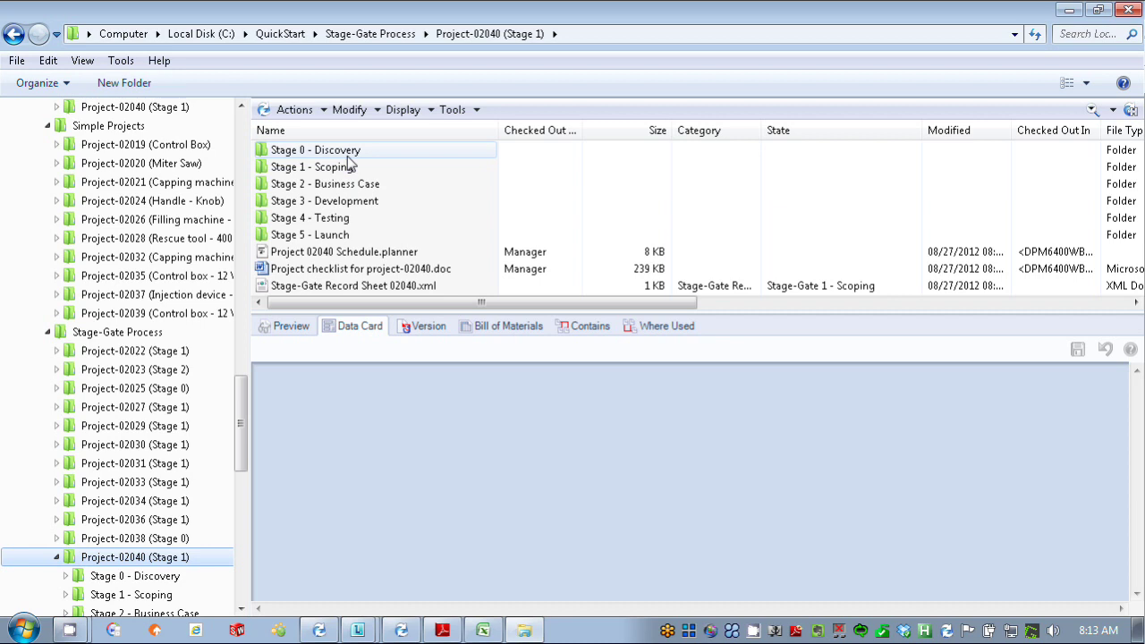
left_click(381, 288)
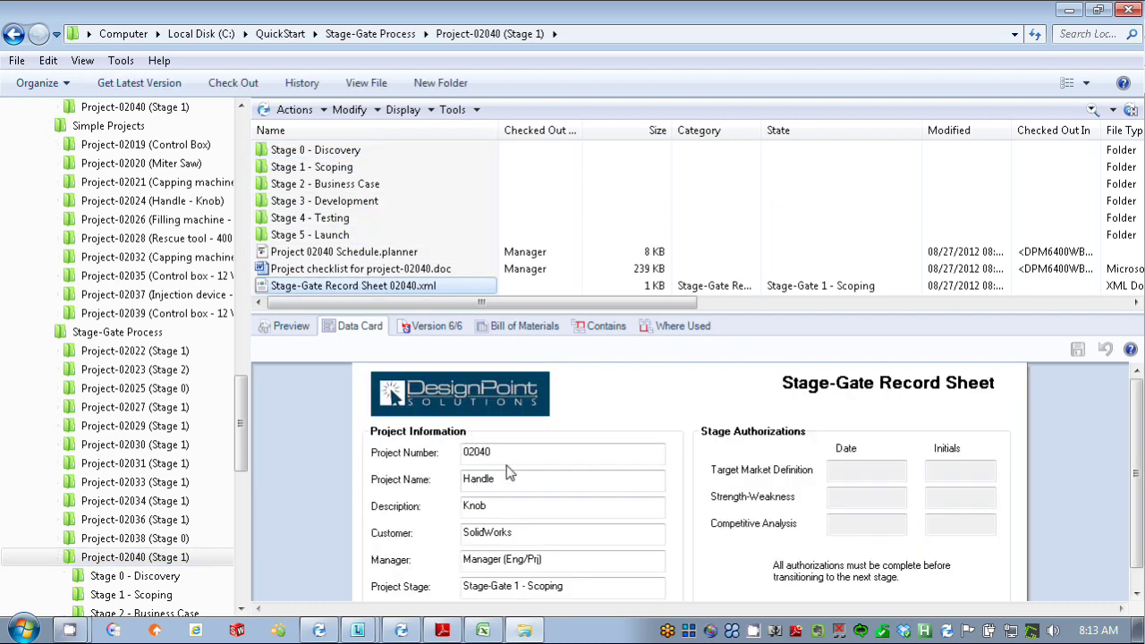